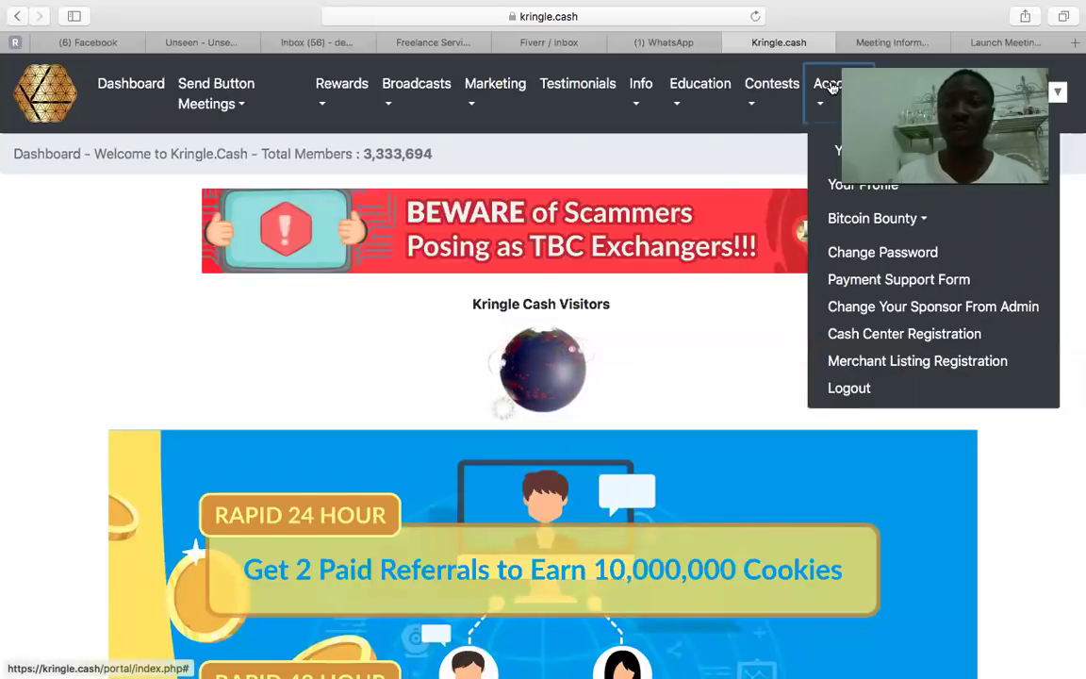
Log out of the Kringle.cash member account from the Account menu.
{"action": "left_click", "coordinate": [565, 179]}
{"action": "left_click", "coordinate": [826, 99]}
{"action": "left_click", "coordinate": [836, 291]}
{"action": "left_click", "coordinate": [818, 118]}
{"action": "left_click", "coordinate": [817, 112]}
{"action": "left_click", "coordinate": [816, 107]}
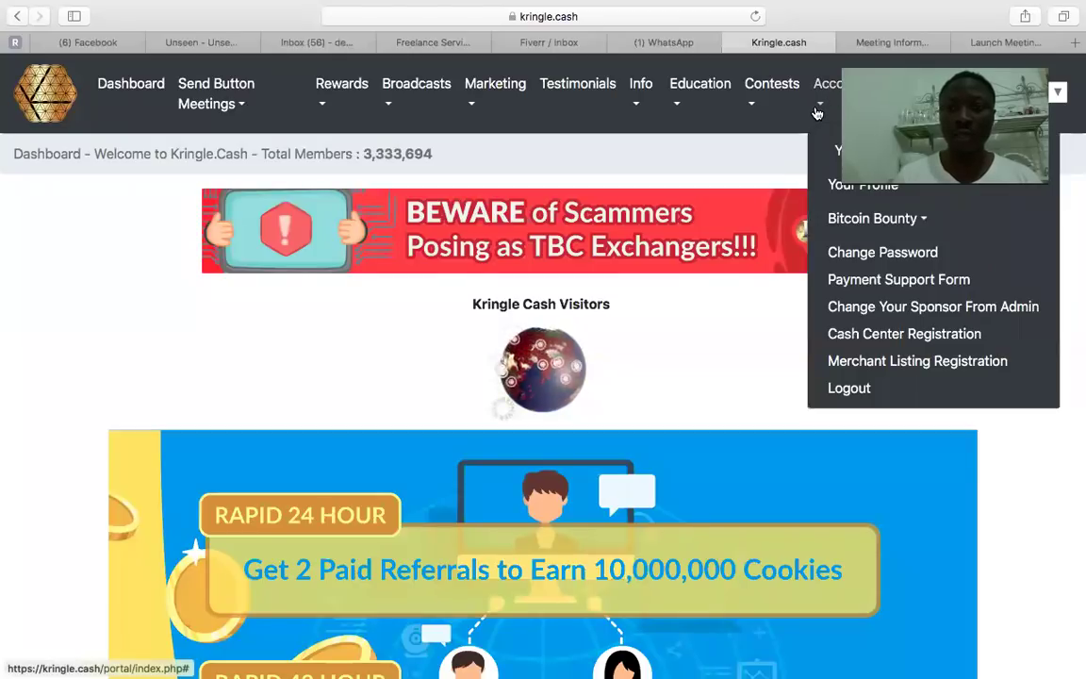
{"action": "left_click", "coordinate": [860, 389]}
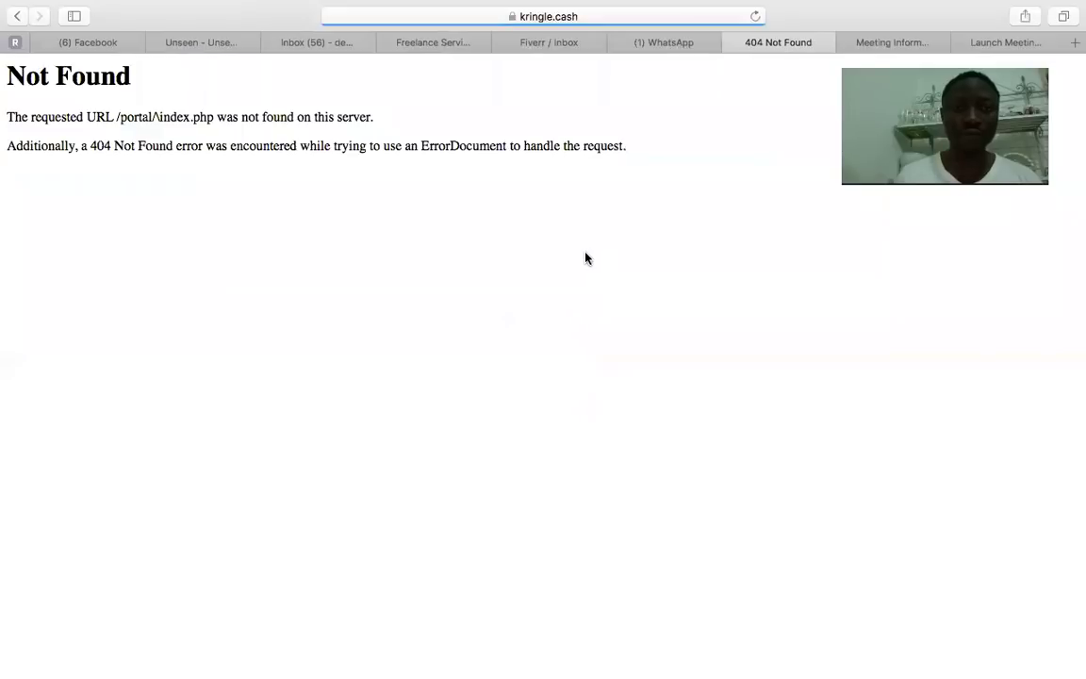
Go back to kringle.cash and sign in with the member's username and password.
{"action": "left_click", "coordinate": [640, 20]}
{"action": "type", "text": "kr"}
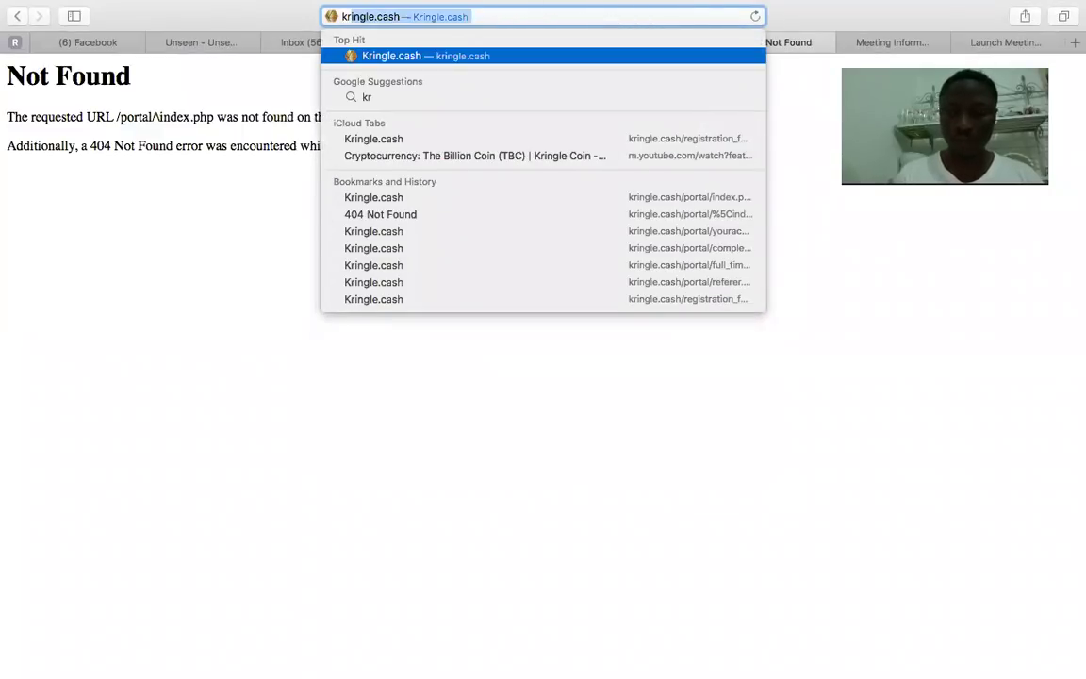
{"action": "key", "text": "Return"}
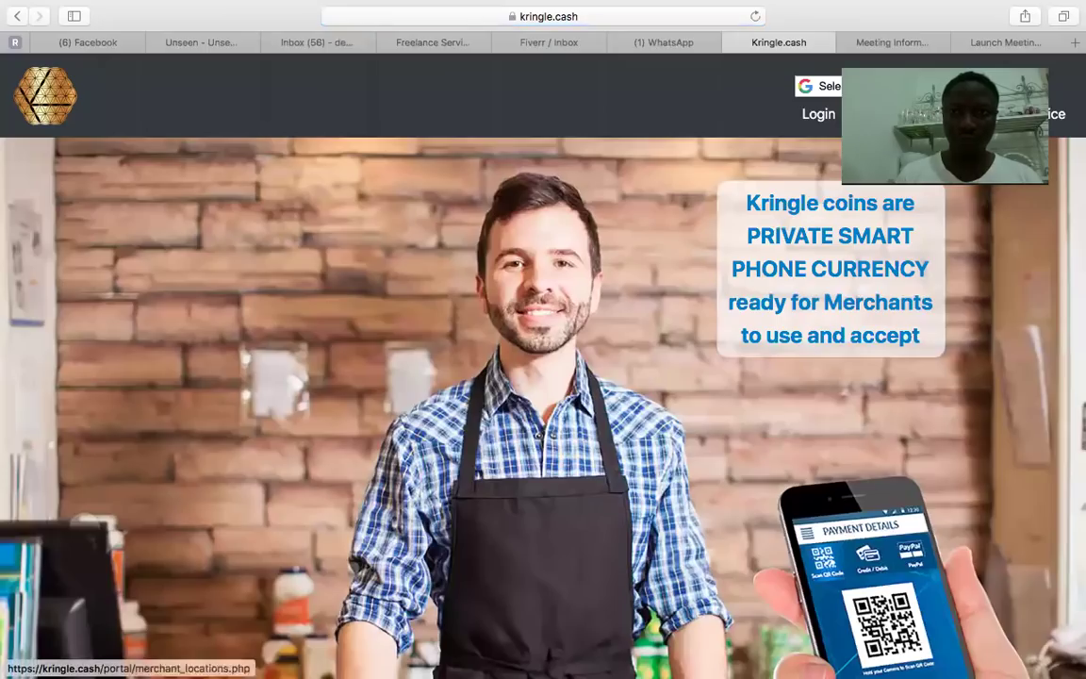
{"action": "left_click", "coordinate": [818, 113]}
{"action": "left_click", "coordinate": [470, 389]}
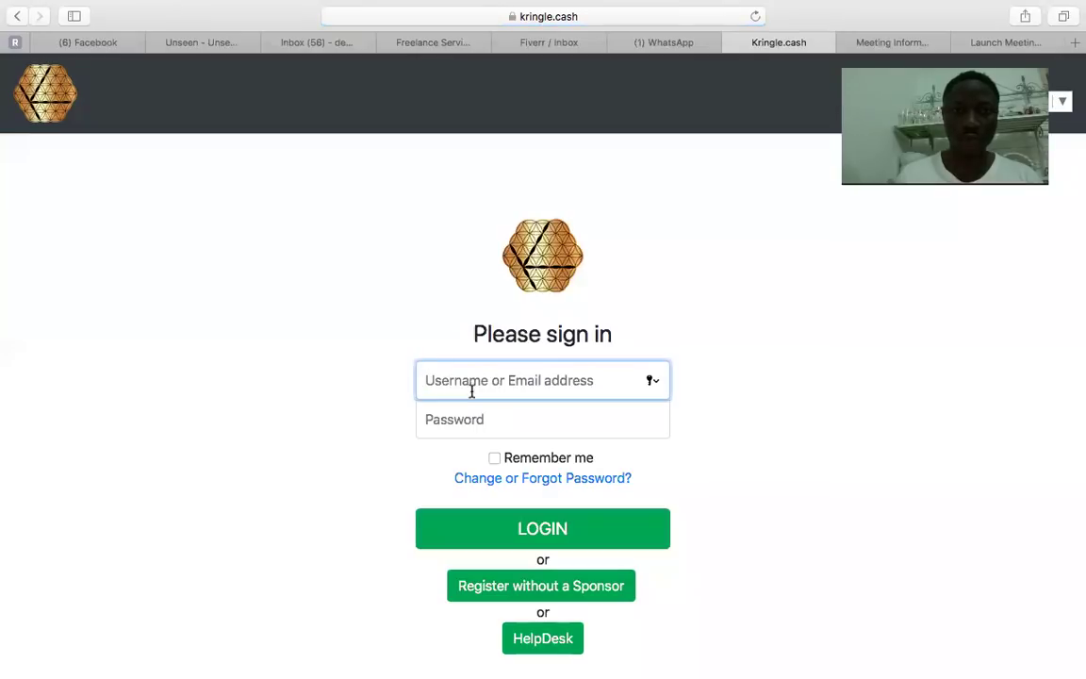
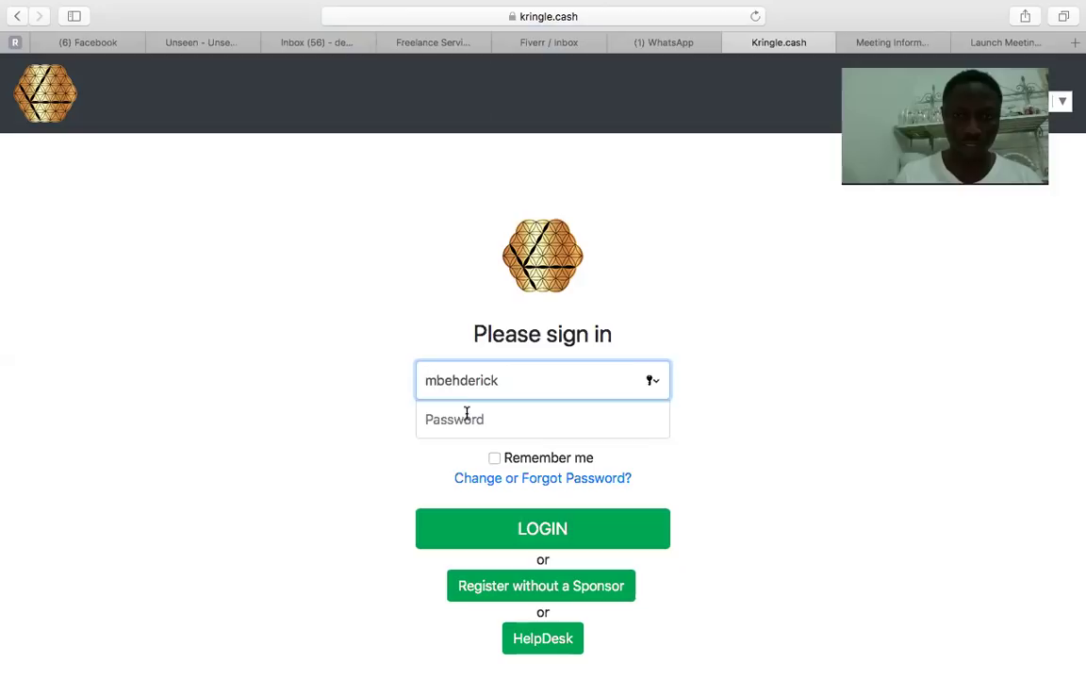
{"action": "left_click", "coordinate": [466, 413]}
{"action": "type", "text": "•"}
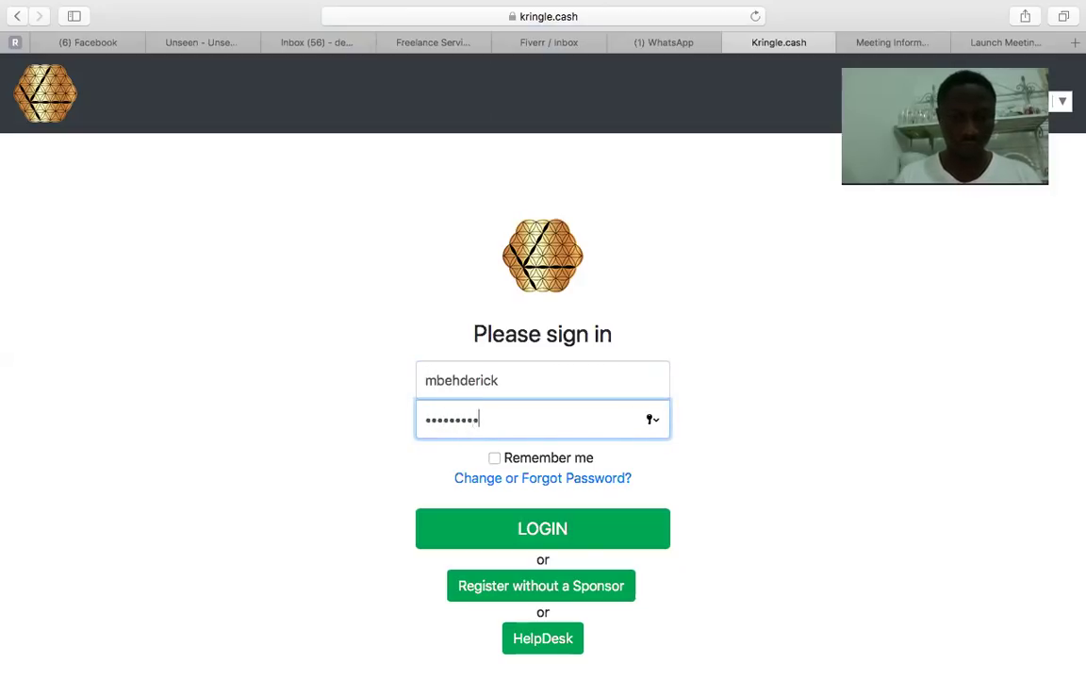
{"action": "left_click", "coordinate": [593, 537]}
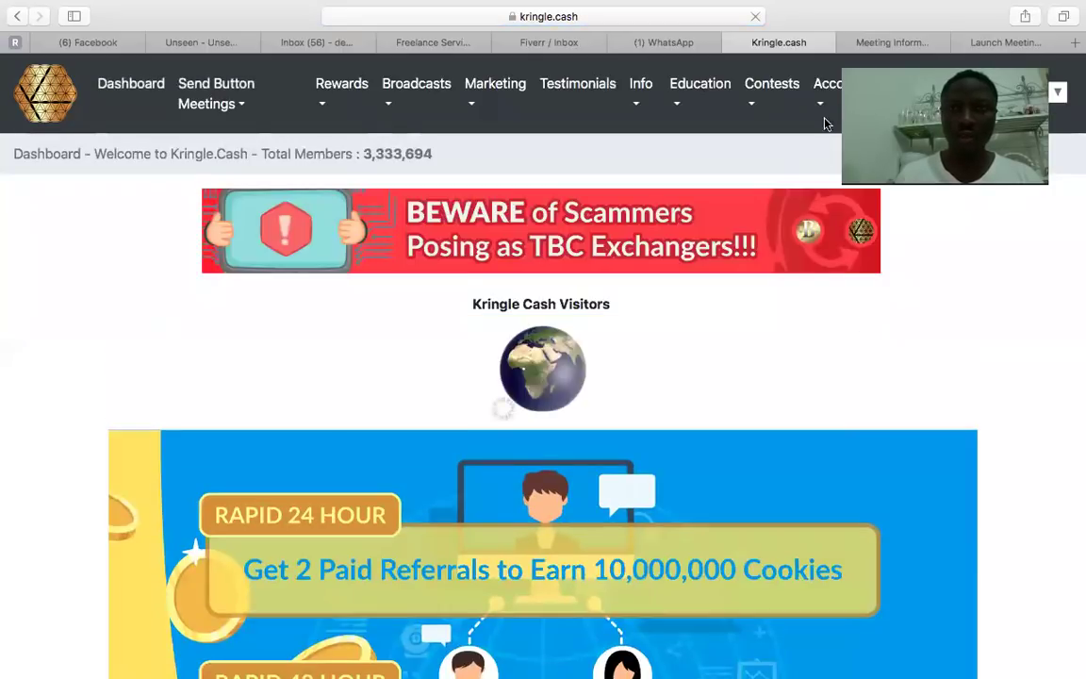
Open the Bitcoin Bounty referrals page from the Account menu's Bitcoin Bounty submenu.
{"action": "left_click", "coordinate": [818, 106]}
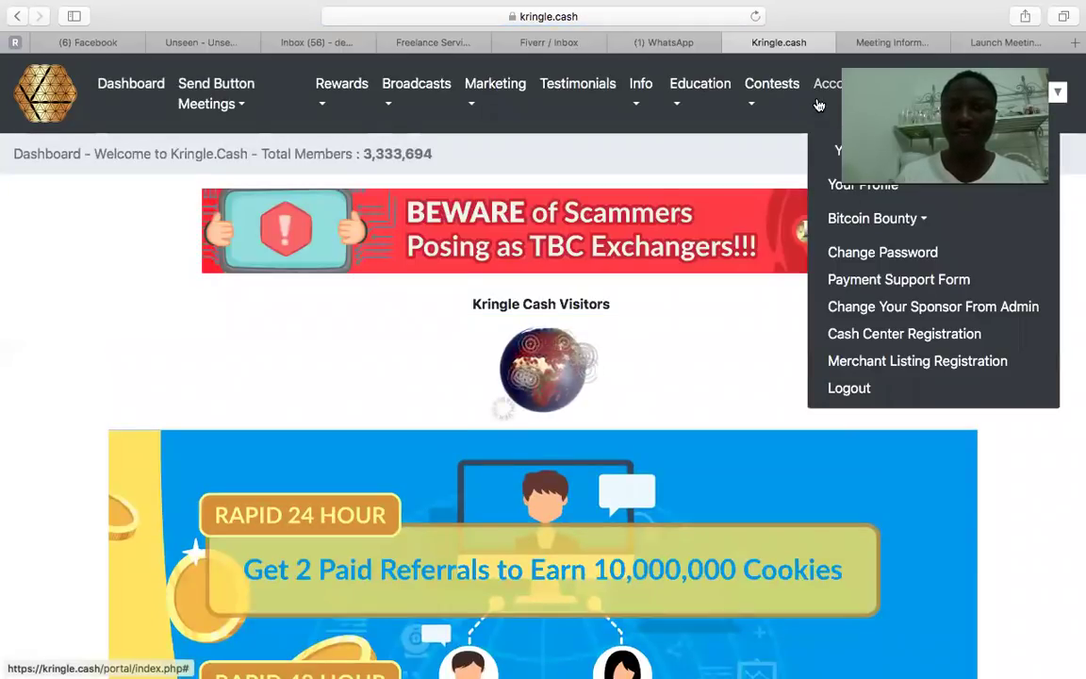
{"action": "left_click", "coordinate": [818, 104]}
{"action": "left_click", "coordinate": [819, 101]}
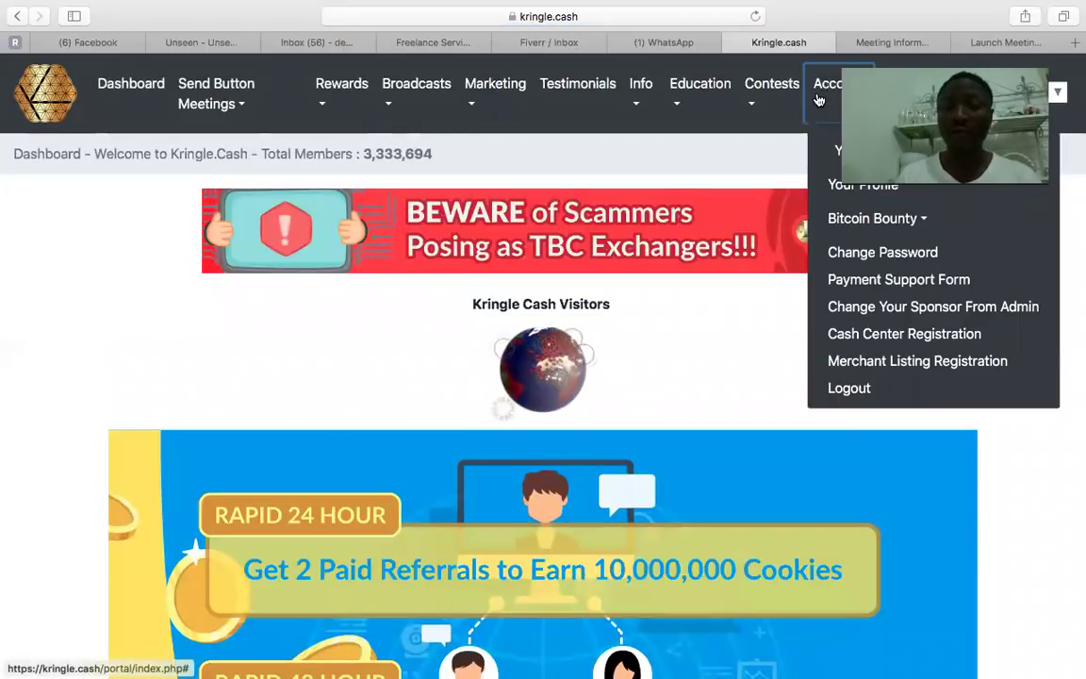
{"action": "mouse_move", "coordinate": [851, 216]}
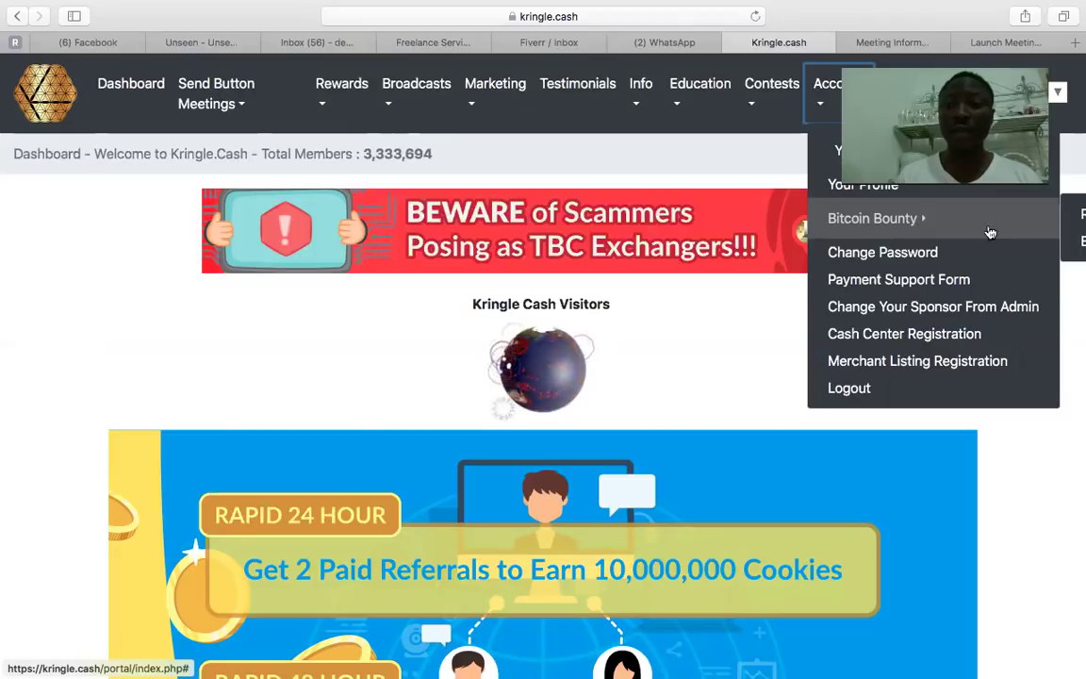
{"action": "left_click", "coordinate": [1072, 247]}
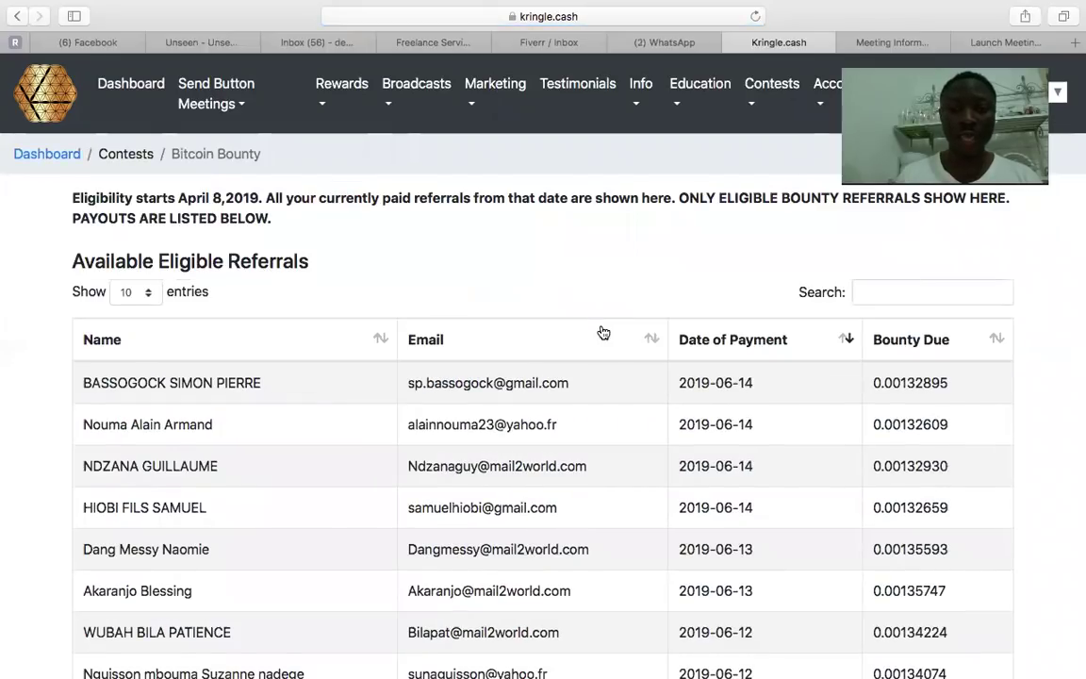
{"action": "scroll", "coordinate": [604, 333], "scroll_direction": "down", "scroll_amount": 6}
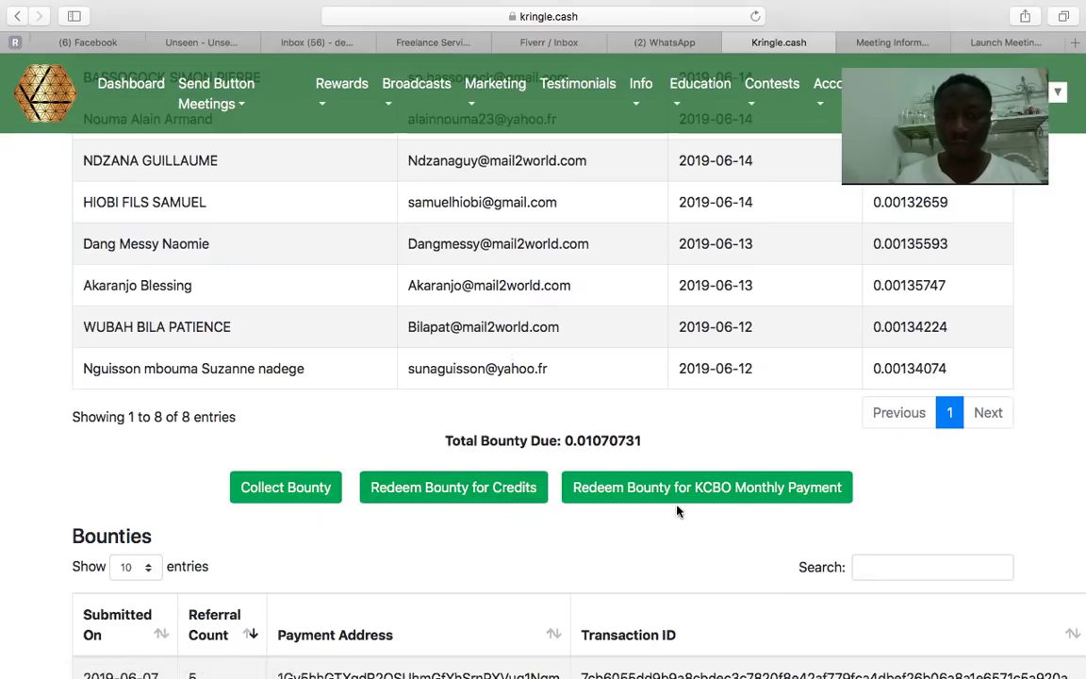
{"action": "left_click", "coordinate": [467, 489]}
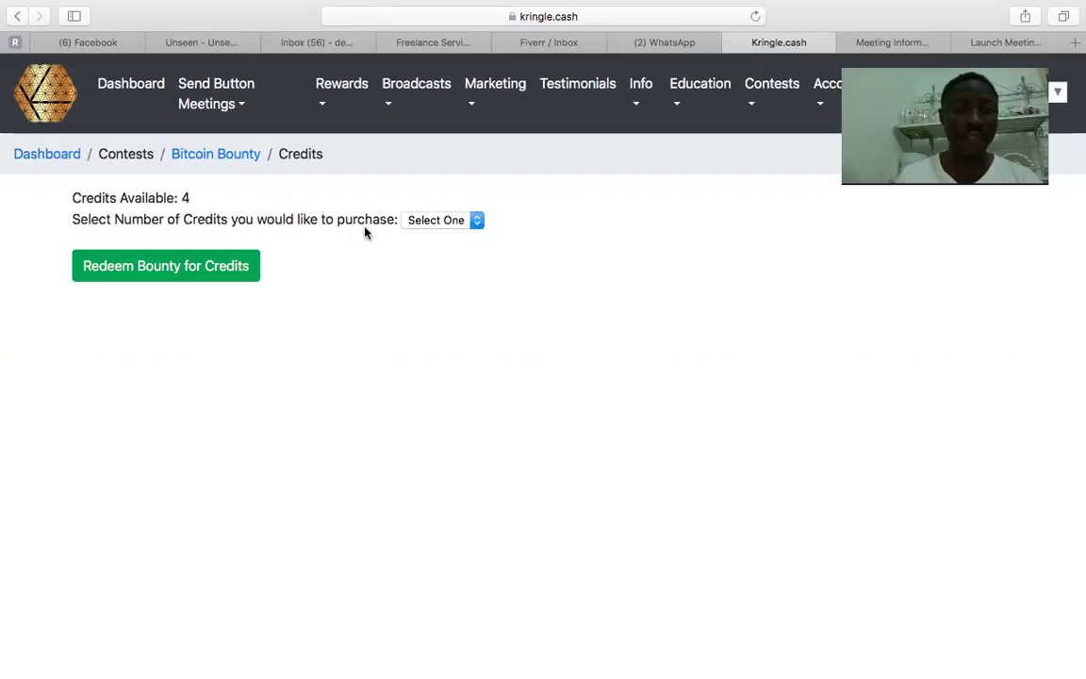
Redeem the bounty for 4 credits and confirm the irreversible redemption.
{"action": "left_click", "coordinate": [453, 221]}
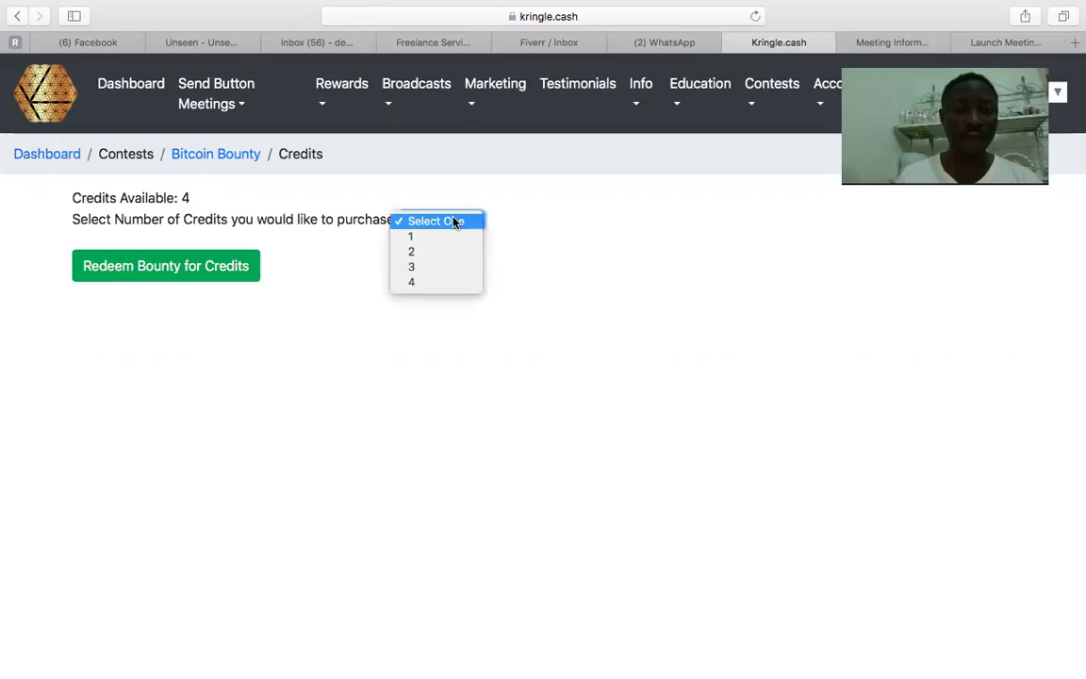
{"action": "left_click", "coordinate": [426, 285]}
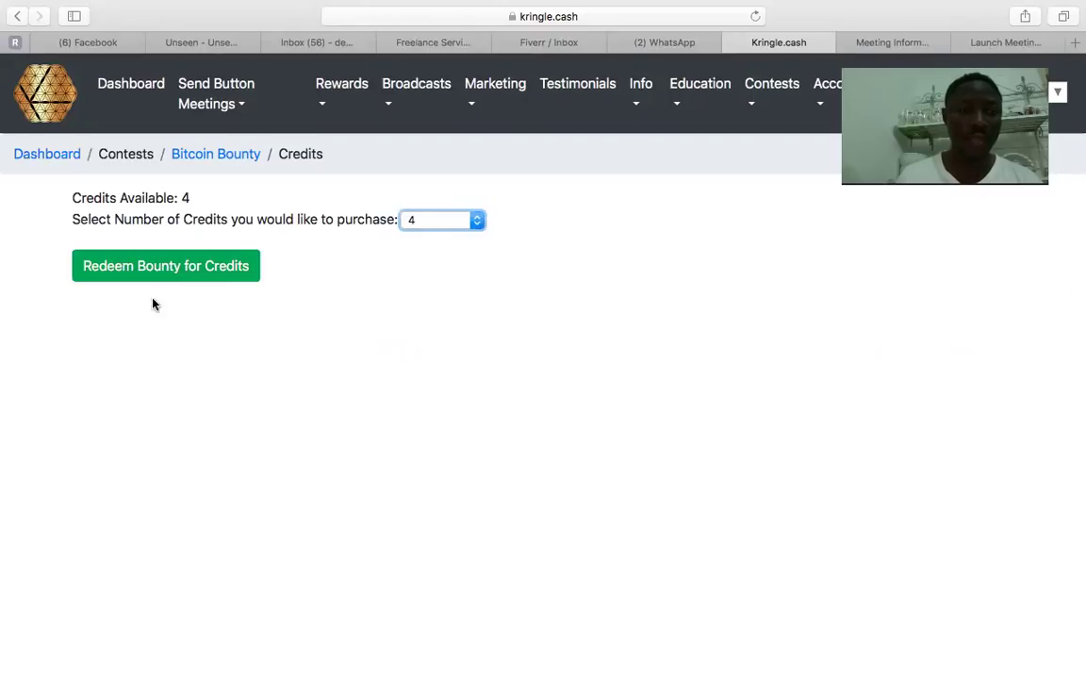
{"action": "left_click", "coordinate": [180, 269]}
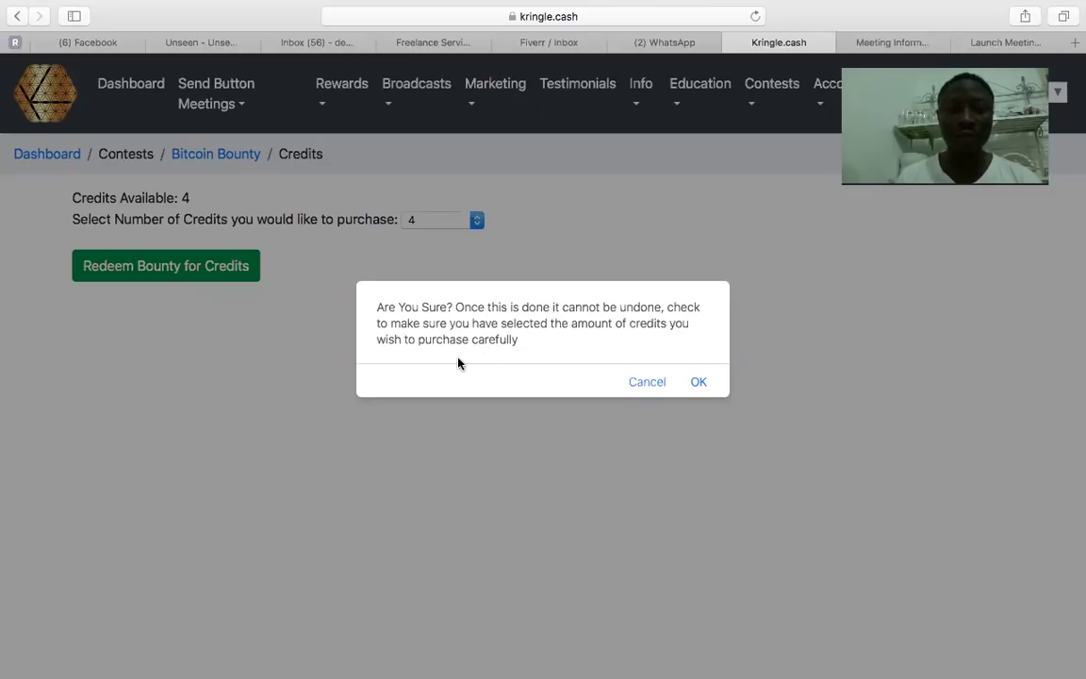
{"action": "left_click", "coordinate": [702, 382]}
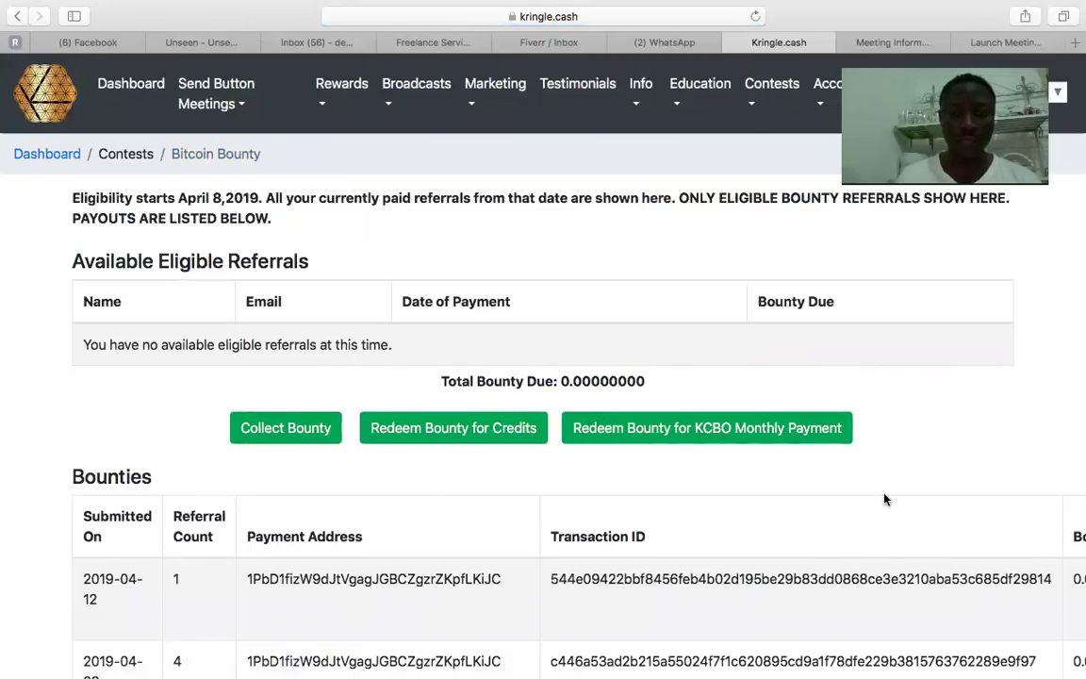
Check the Bounties history for the 2019-06-17 entry covering 8 referrals.
{"action": "left_click", "coordinate": [822, 106]}
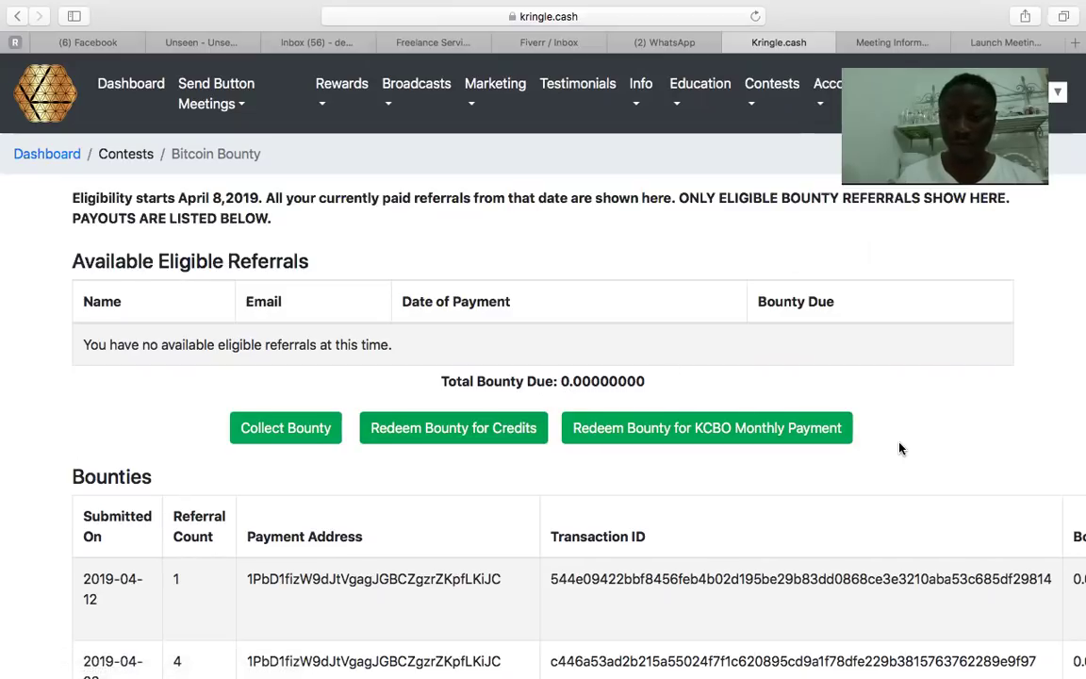
{"action": "scroll", "coordinate": [901, 449], "scroll_direction": "down", "scroll_amount": 5}
{"action": "scroll", "coordinate": [566, 405], "scroll_direction": "down", "scroll_amount": 15}
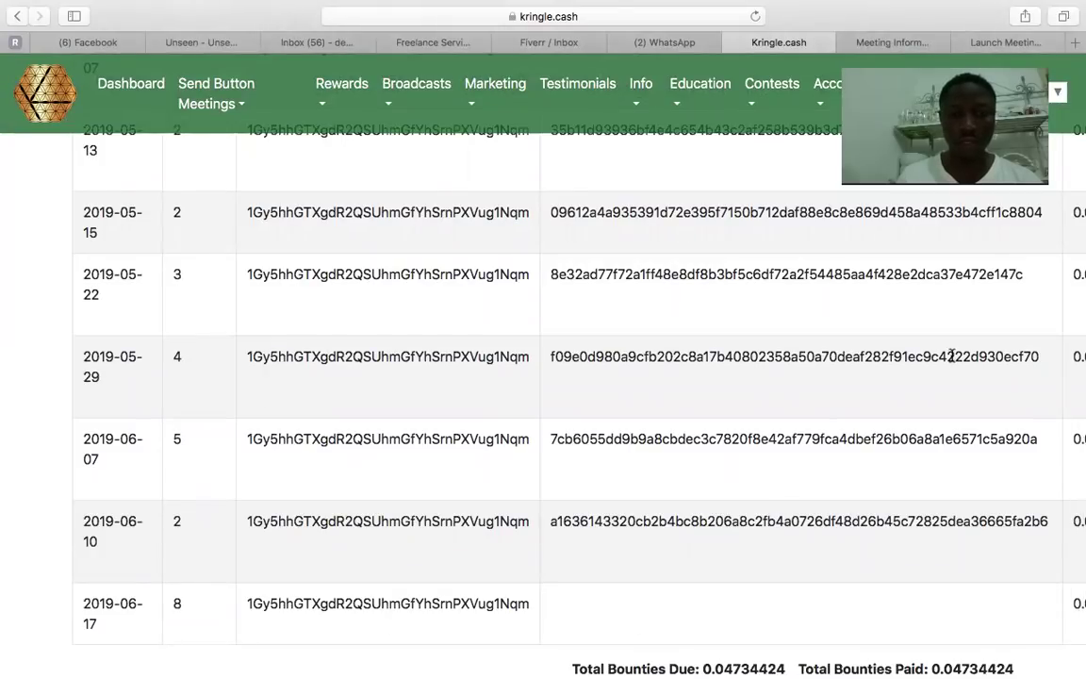
{"action": "left_click", "coordinate": [817, 94]}
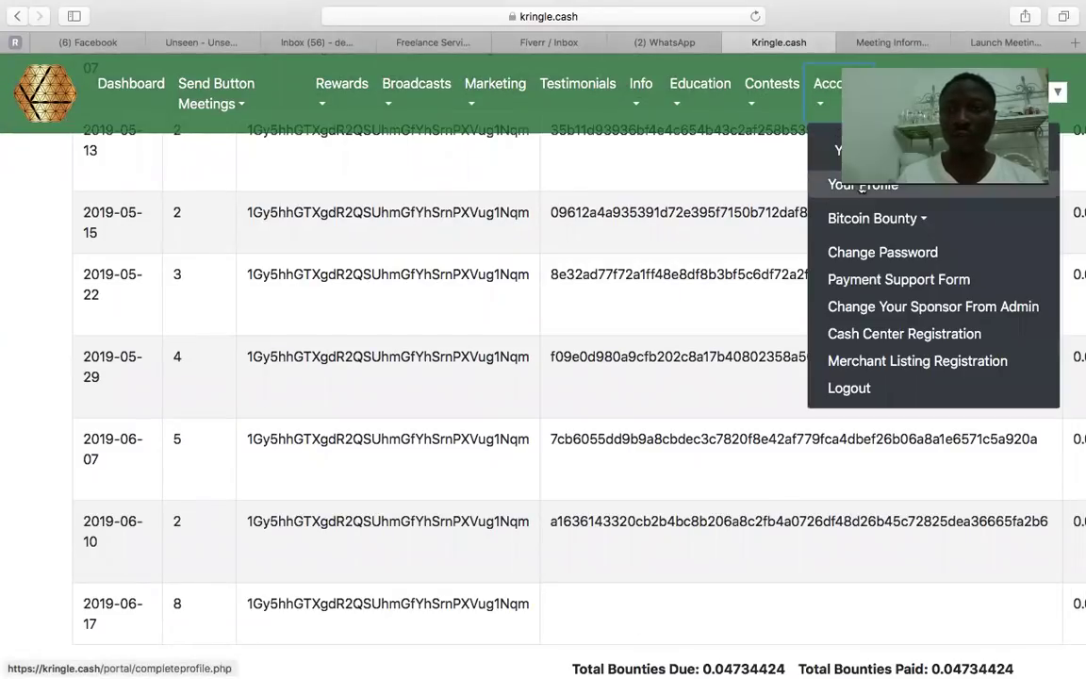
Go to the Bulk Payment page through the Your Profile flyout.
{"action": "mouse_move", "coordinate": [867, 149]}
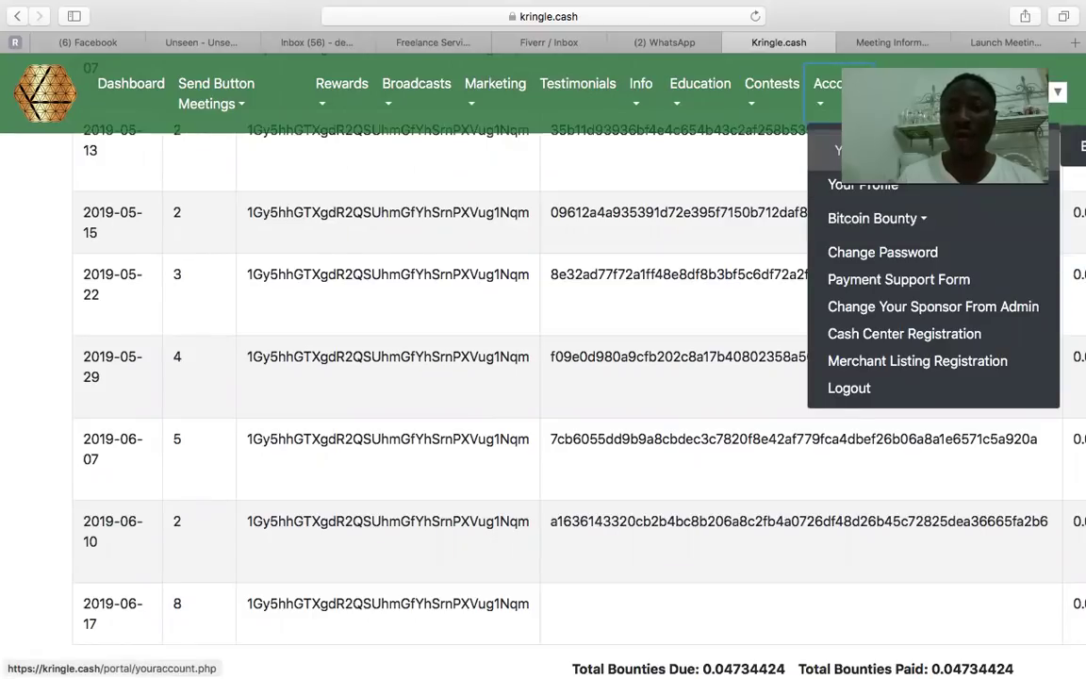
{"action": "left_click", "coordinate": [1071, 149]}
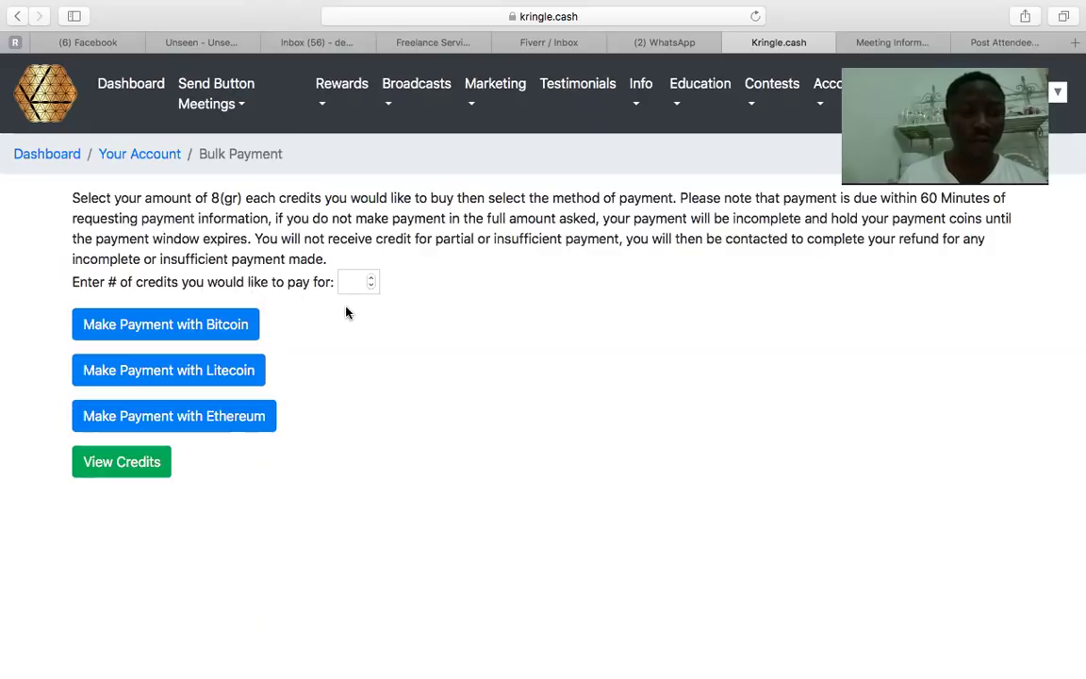
Reopen the Your Credits table showing four unused 2019-06-17 credits.
{"action": "left_click", "coordinate": [139, 464]}
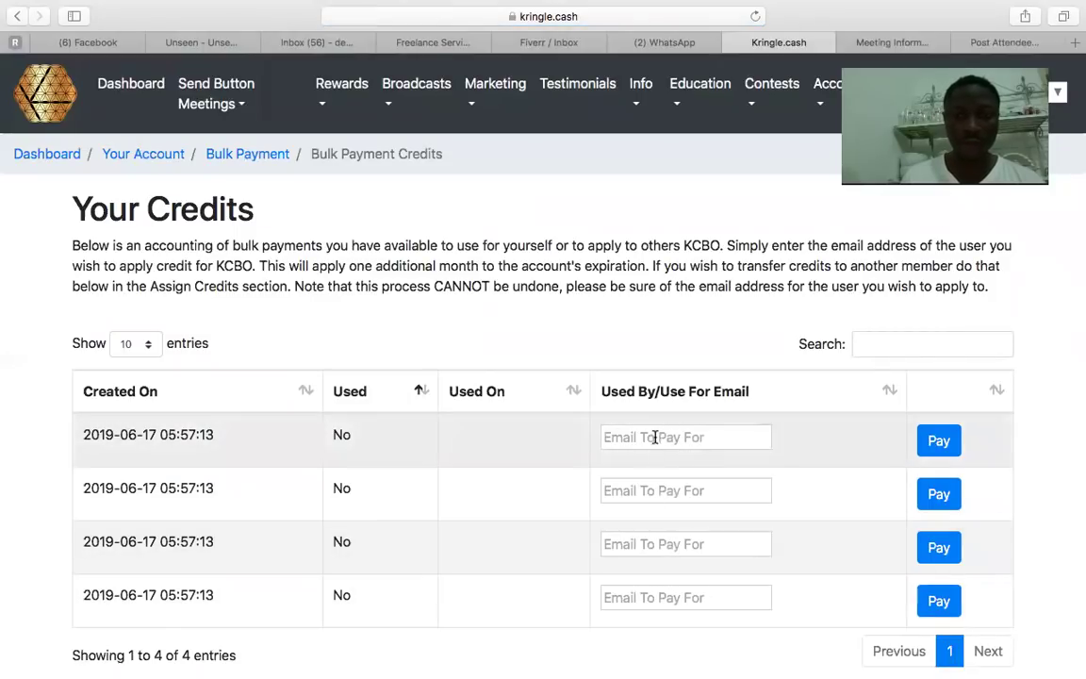
{"action": "left_click", "coordinate": [229, 120]}
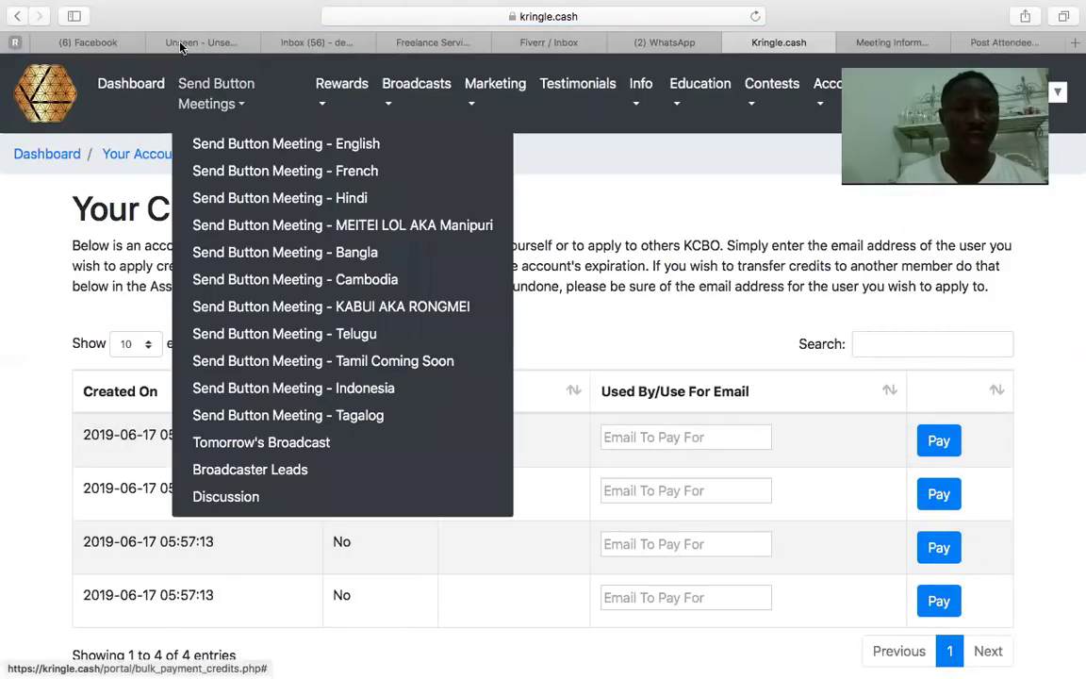
{"action": "left_click", "coordinate": [242, 62]}
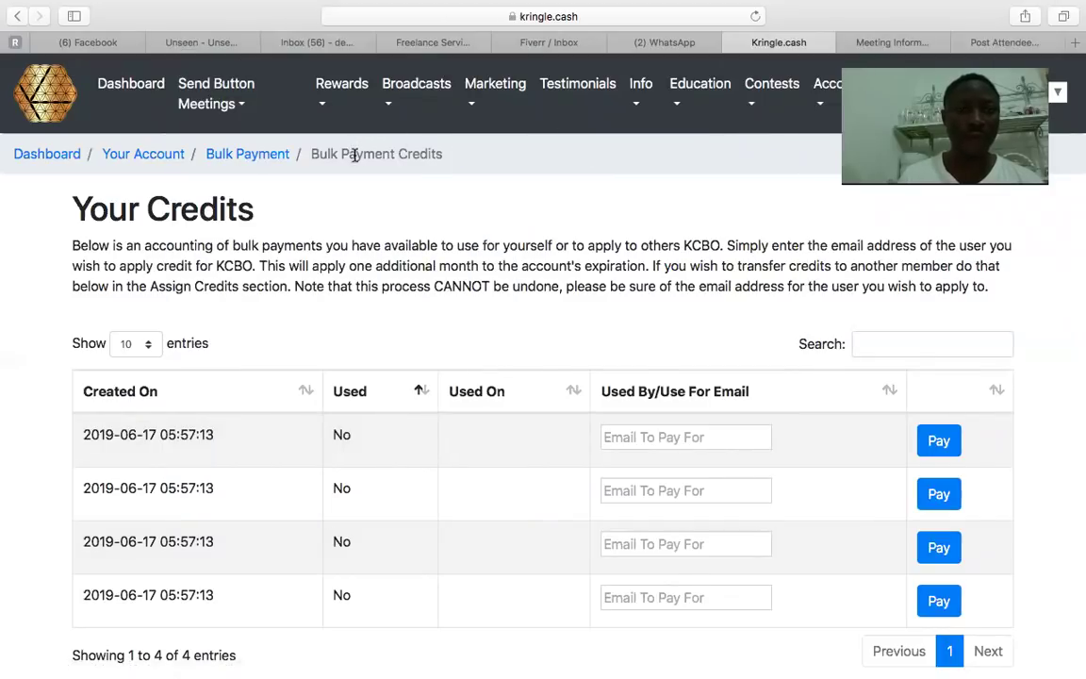
{"action": "left_click", "coordinate": [242, 156]}
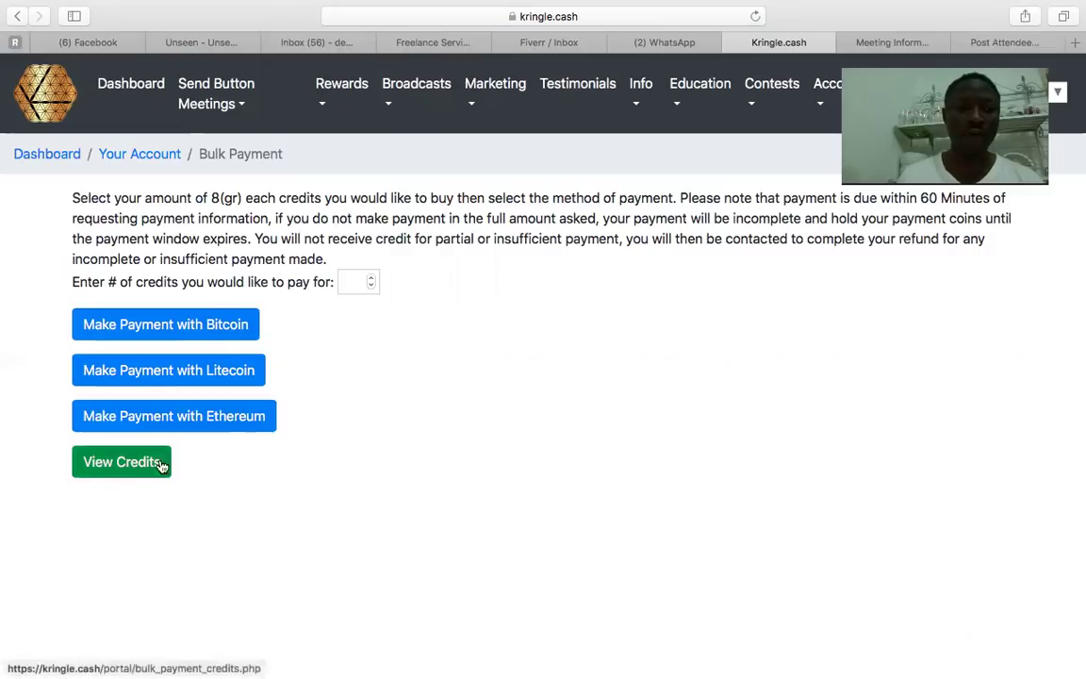
{"action": "left_click", "coordinate": [97, 464]}
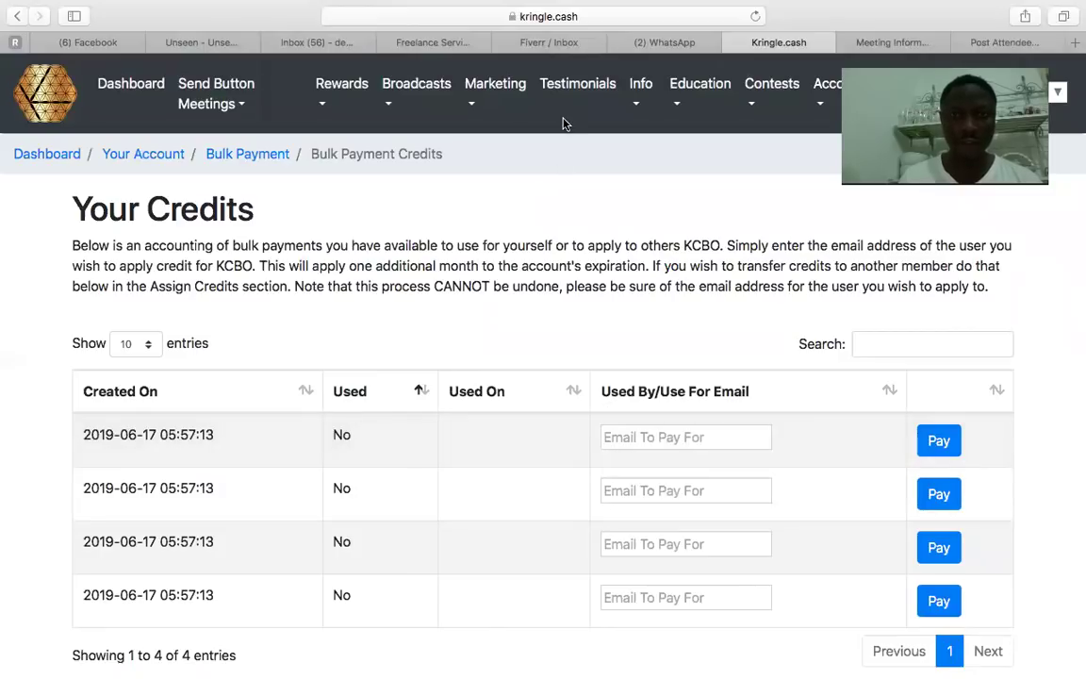
Copy the first member's email from the WhatsApp chat and return to the Kringle.cash tab.
{"action": "left_click", "coordinate": [679, 43]}
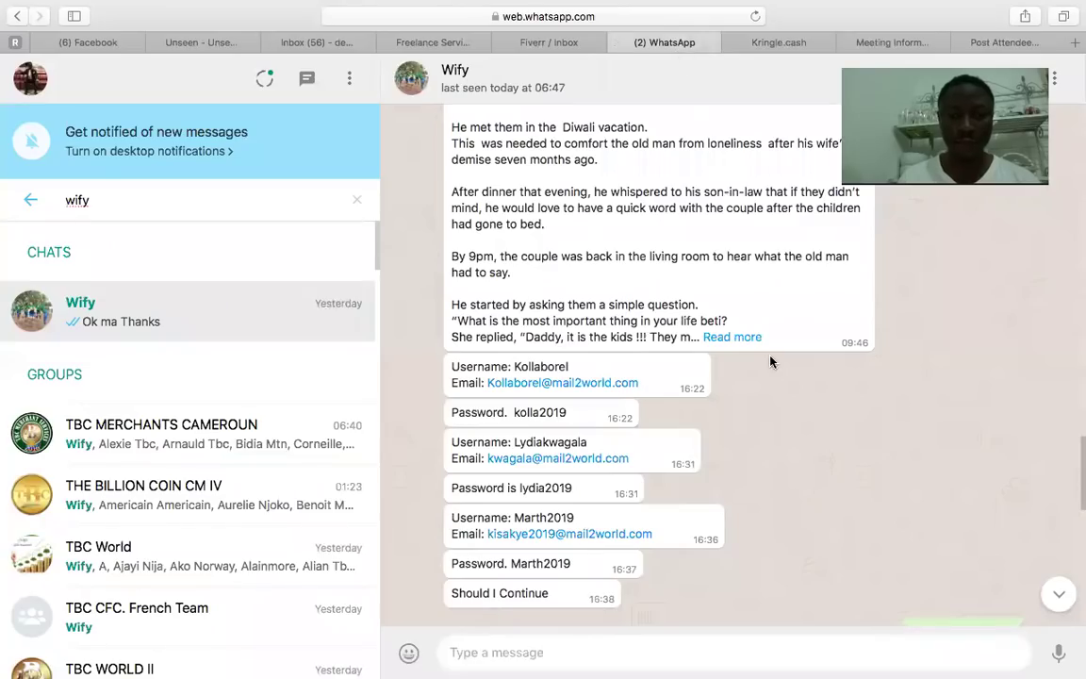
{"action": "left_click_drag", "start_coordinate": [640, 383], "coordinate": [486, 382]}
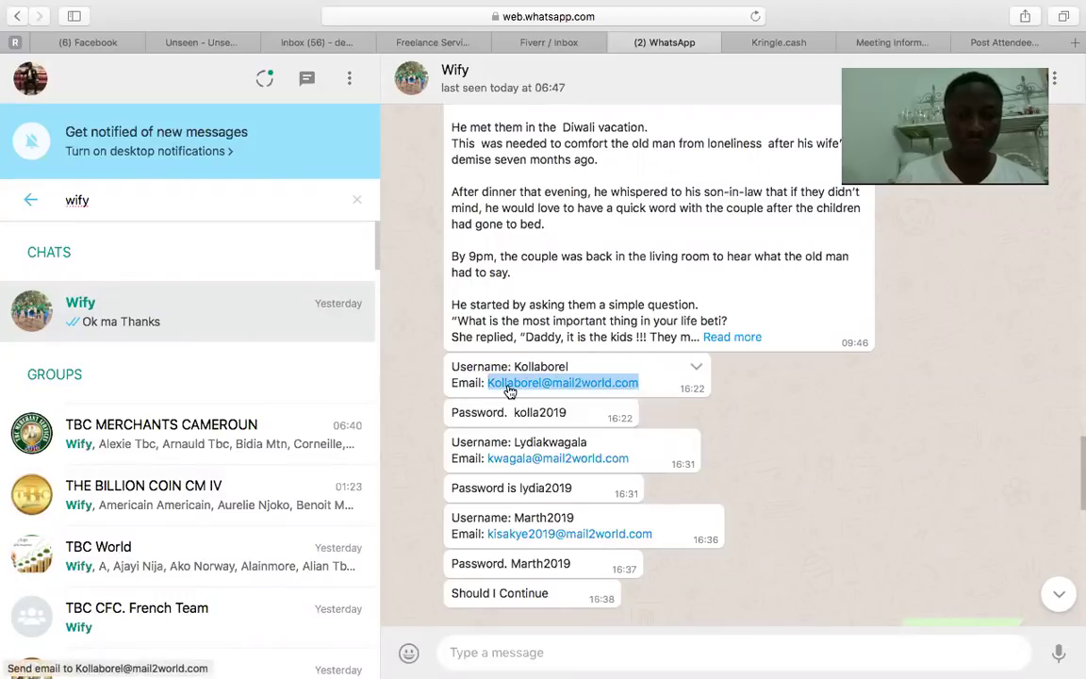
{"action": "left_click", "coordinate": [853, 41]}
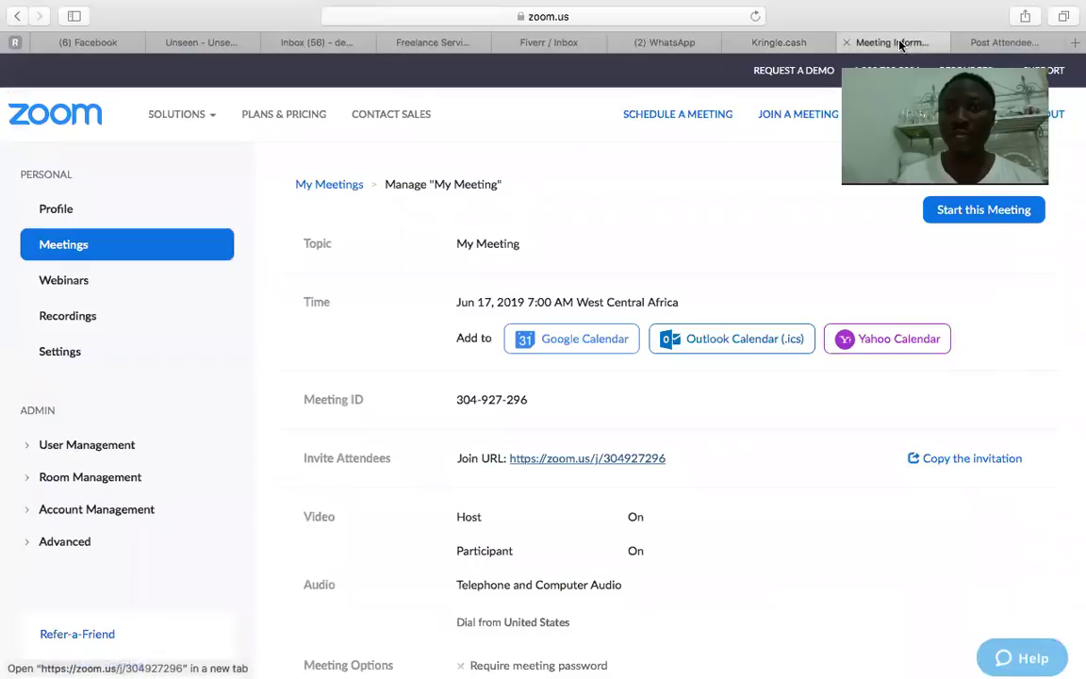
{"action": "left_click", "coordinate": [759, 44]}
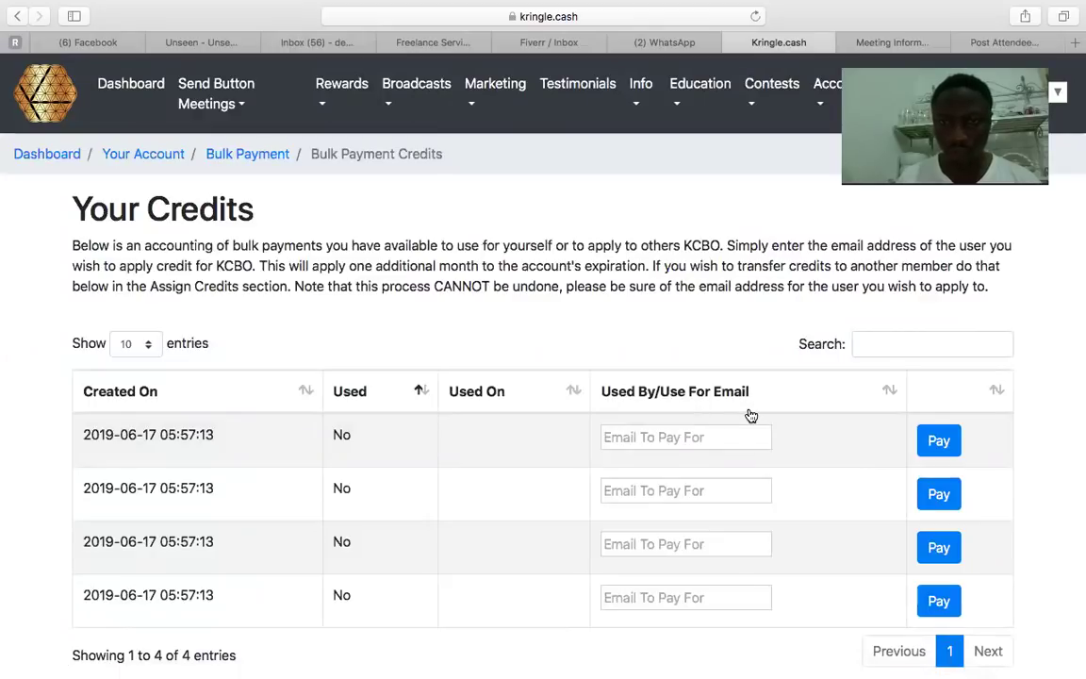
Pay the first unused credit for the first member's pasted email, marking it Used.
{"action": "left_click", "coordinate": [645, 439]}
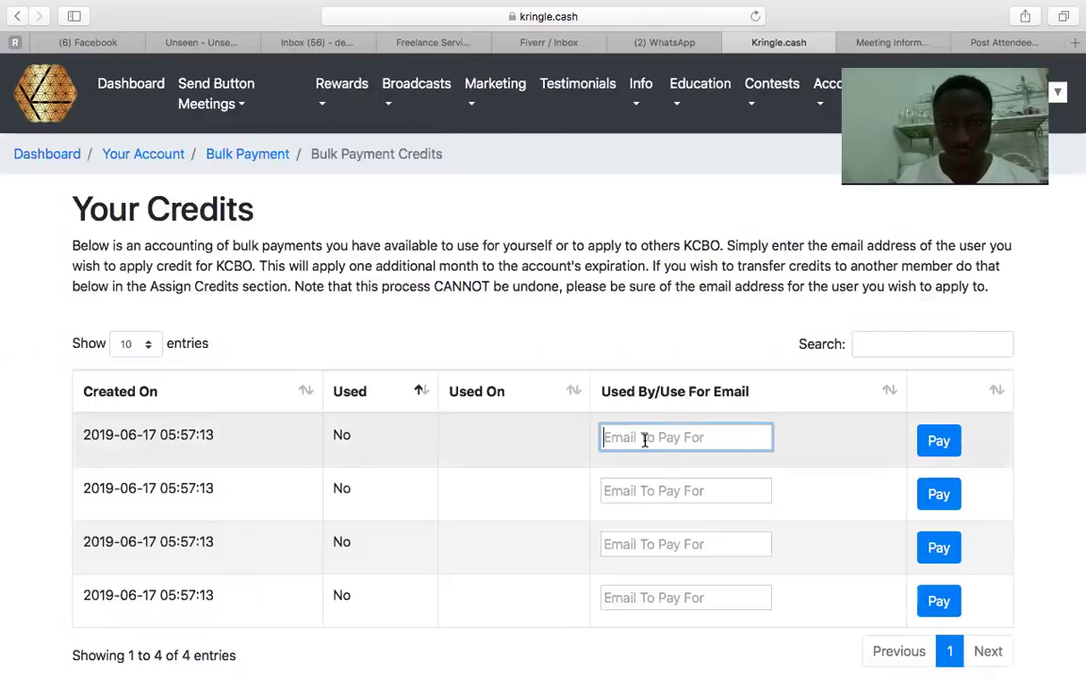
{"action": "key", "text": "super+v"}
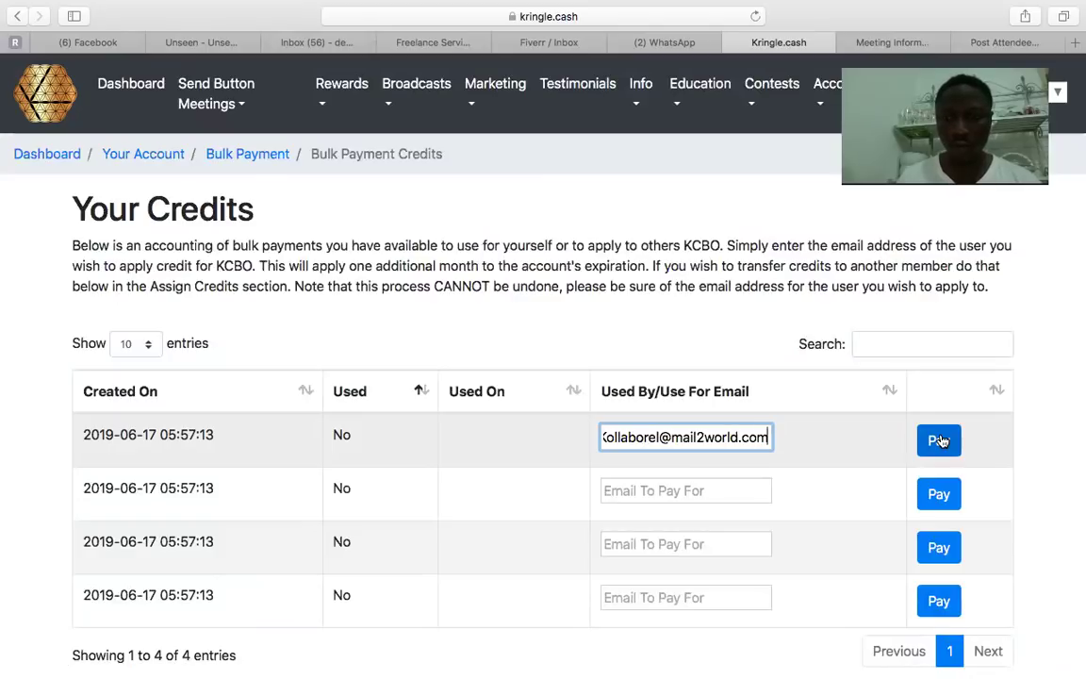
{"action": "left_click", "coordinate": [939, 442]}
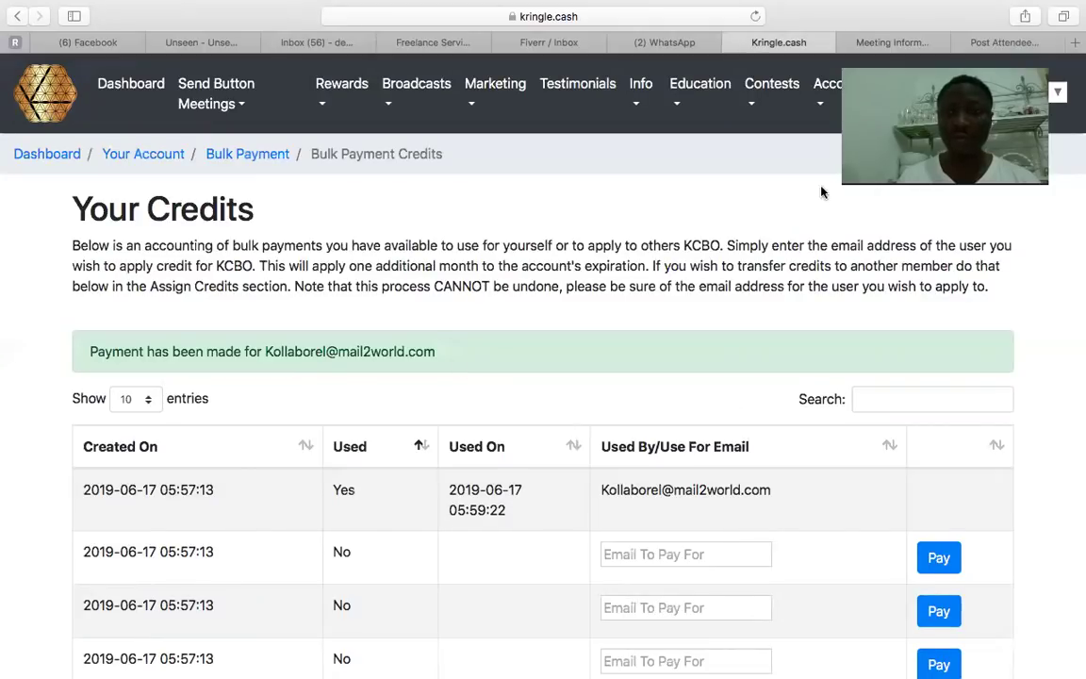
{"action": "left_click", "coordinate": [660, 41]}
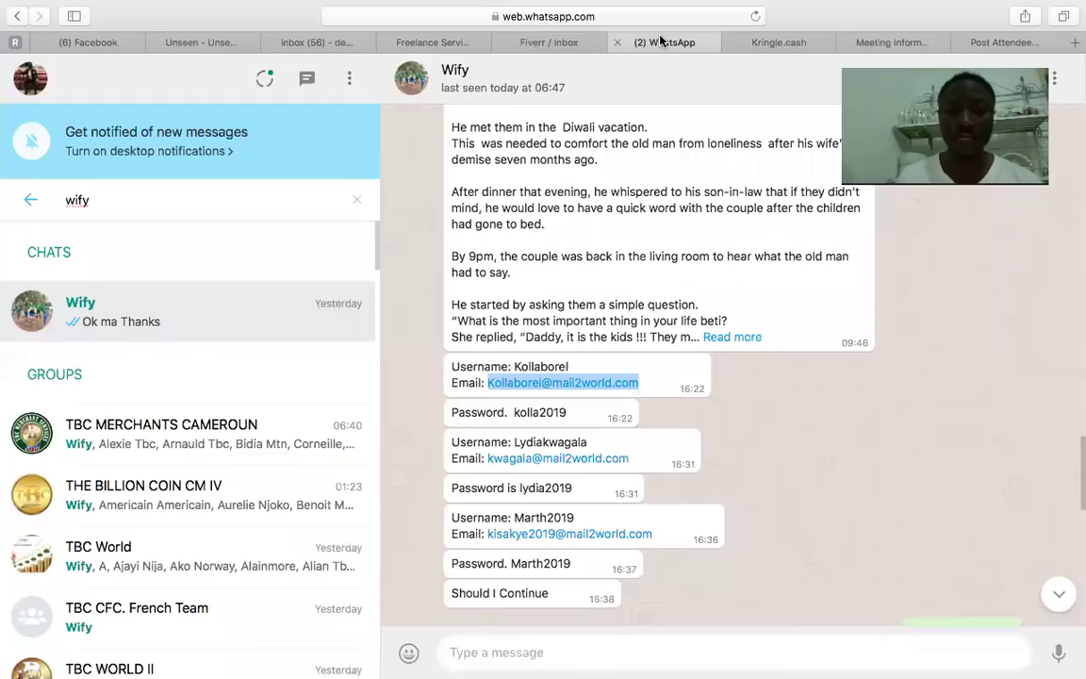
Copy the second member's email and ready the next unused credit's email field.
{"action": "left_click_drag", "start_coordinate": [641, 462], "coordinate": [488, 459]}
{"action": "key", "text": "super+c"}
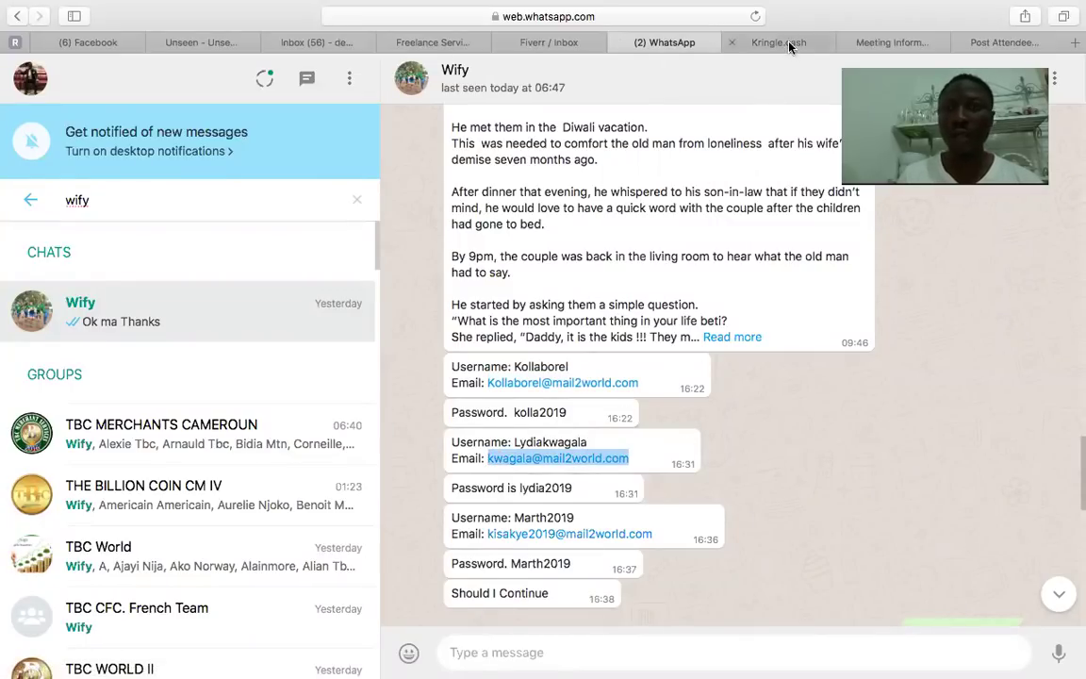
{"action": "left_click", "coordinate": [723, 39]}
{"action": "left_click", "coordinate": [658, 558]}
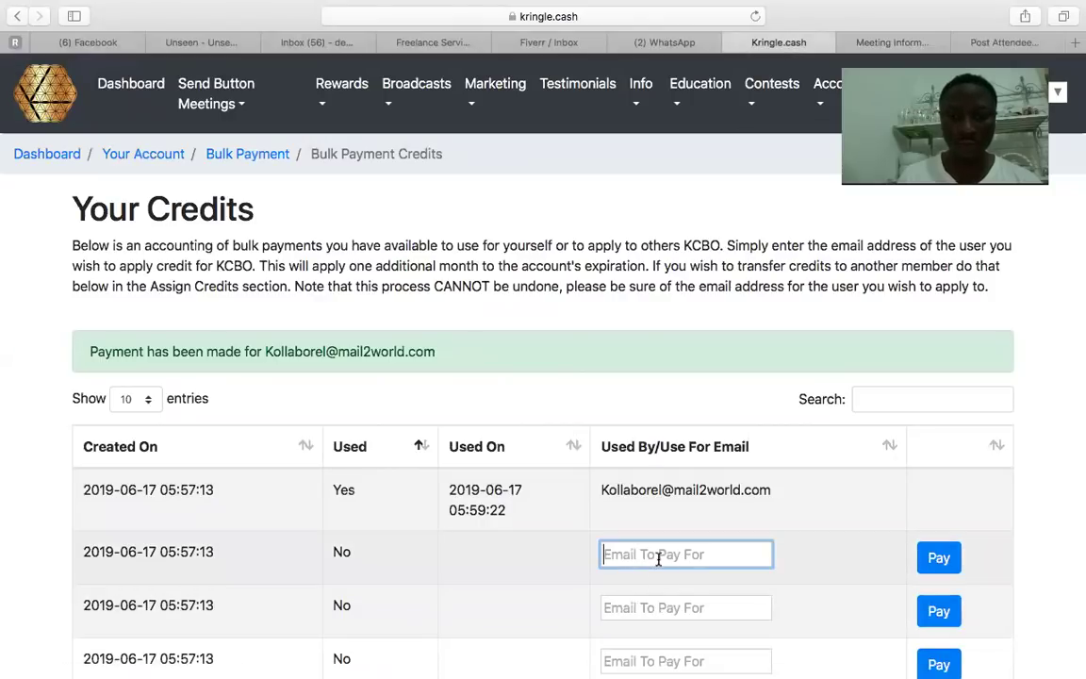
Pay the second credit for the second member's pasted email, leaving two credits unused.
{"action": "key", "text": "super+v"}
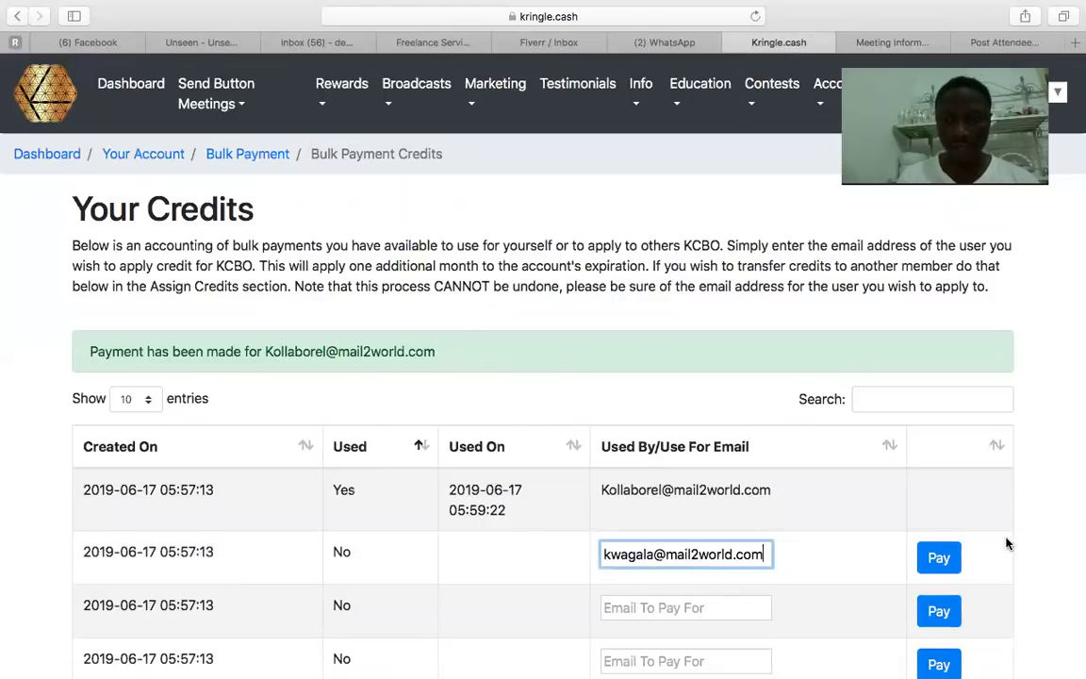
{"action": "left_click", "coordinate": [936, 560]}
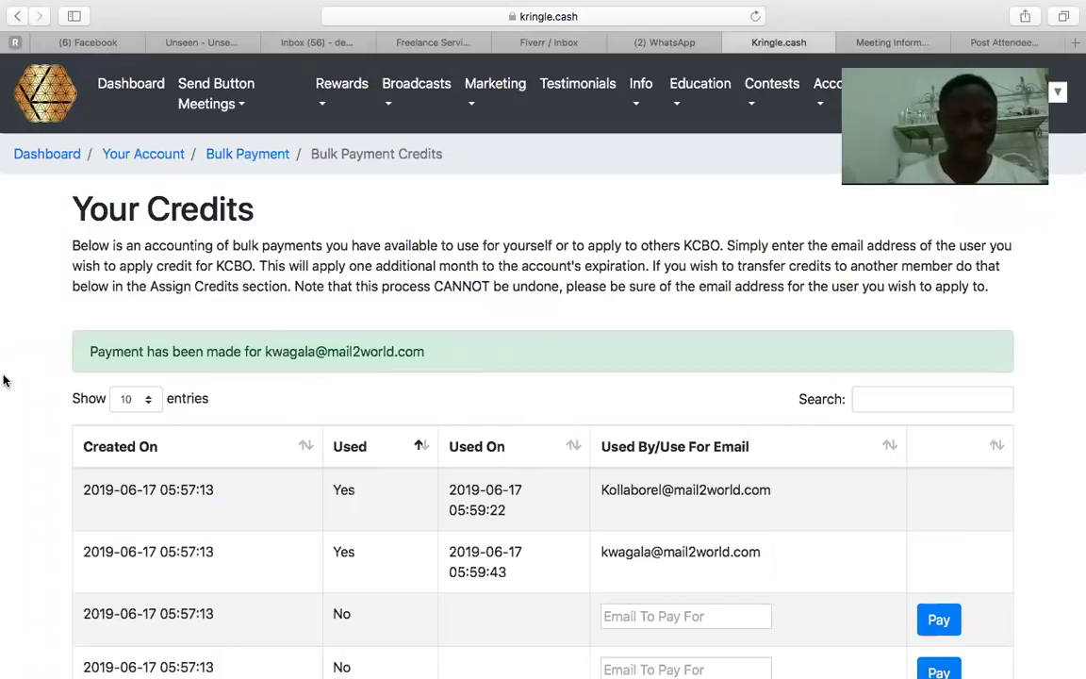
{"action": "mouse_move", "coordinate": [7, 378]}
{"action": "scroll", "coordinate": [603, 415], "scroll_direction": "down", "scroll_amount": 3}
{"action": "scroll", "coordinate": [603, 378], "scroll_direction": "down", "scroll_amount": 5}
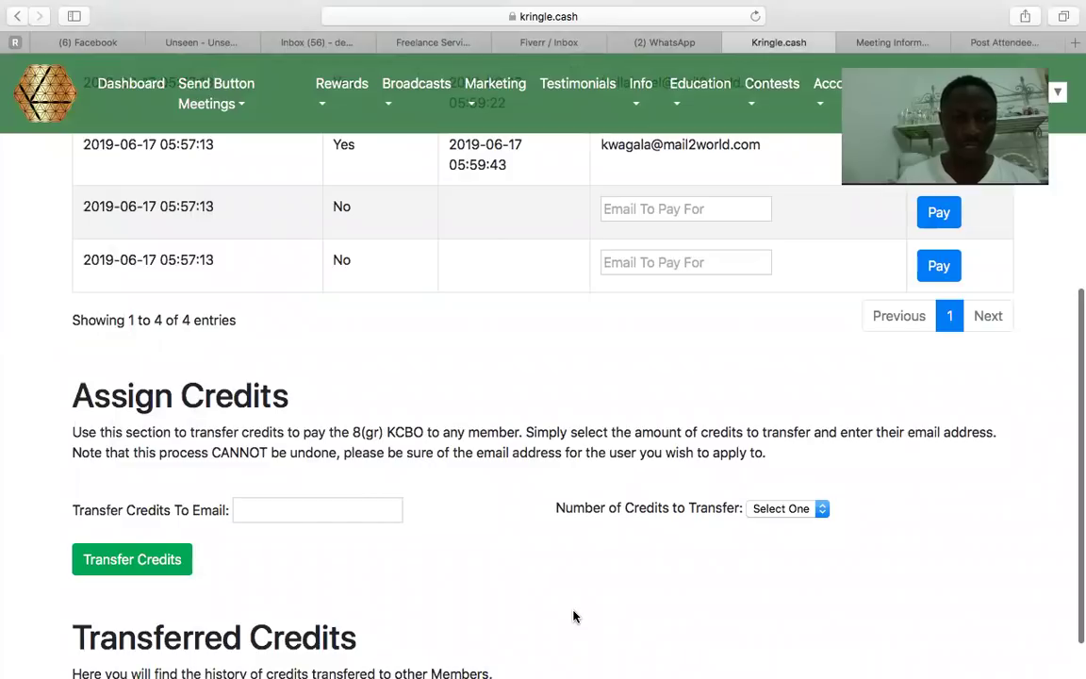
{"action": "scroll", "coordinate": [574, 616], "scroll_direction": "down", "scroll_amount": 1}
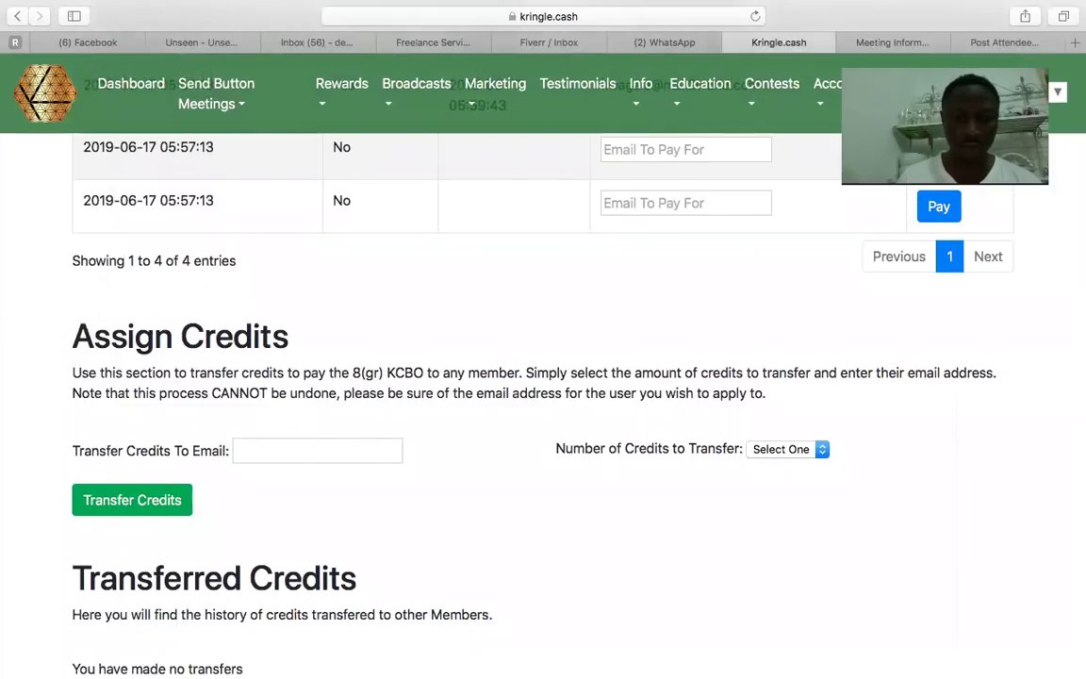
{"action": "scroll", "coordinate": [544, 377], "scroll_direction": "up", "scroll_amount": 1}
{"action": "scroll", "coordinate": [543, 377], "scroll_direction": "down", "scroll_amount": 1}
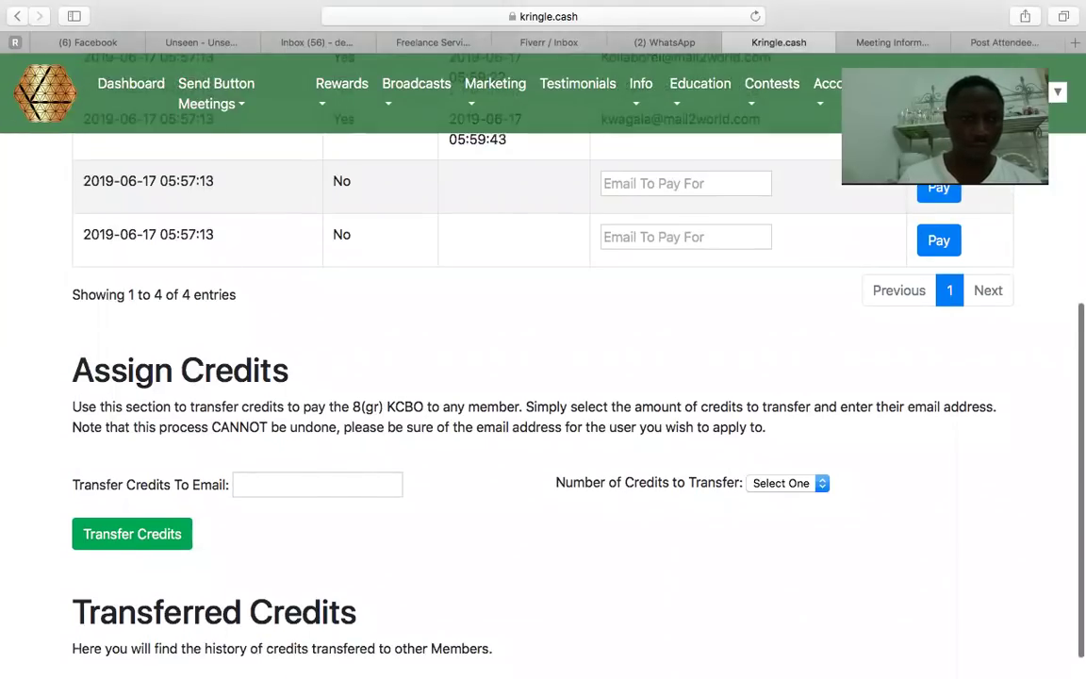
{"action": "scroll", "coordinate": [543, 377], "scroll_direction": "up", "scroll_amount": 4}
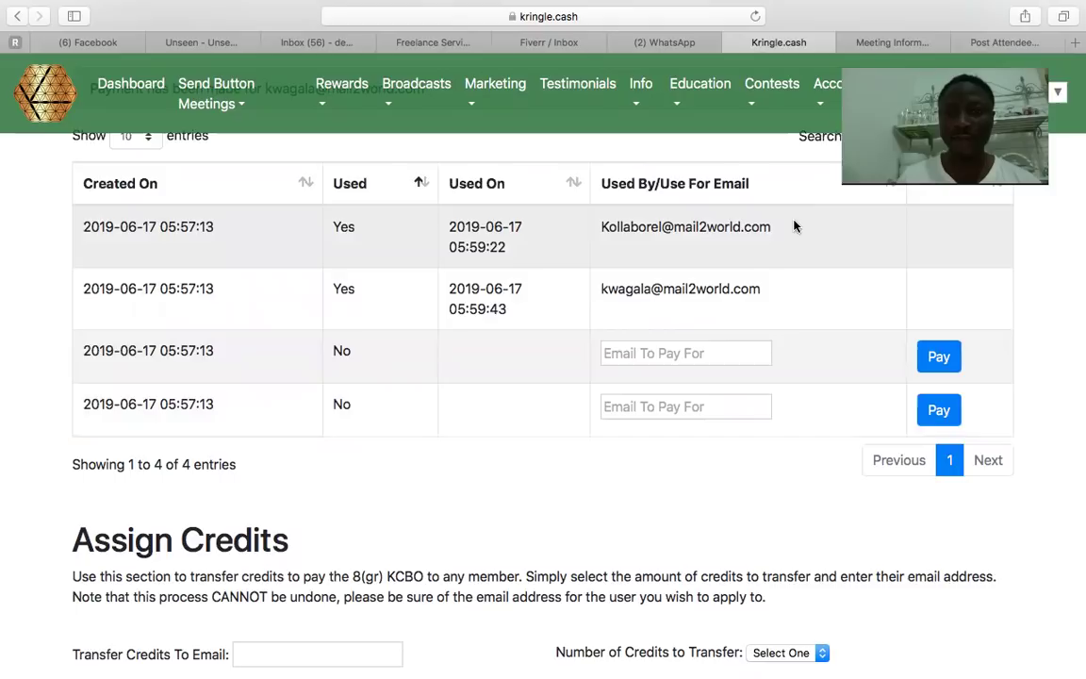
{"action": "left_click_drag", "start_coordinate": [775, 228], "coordinate": [600, 228]}
{"action": "key", "text": "super+c"}
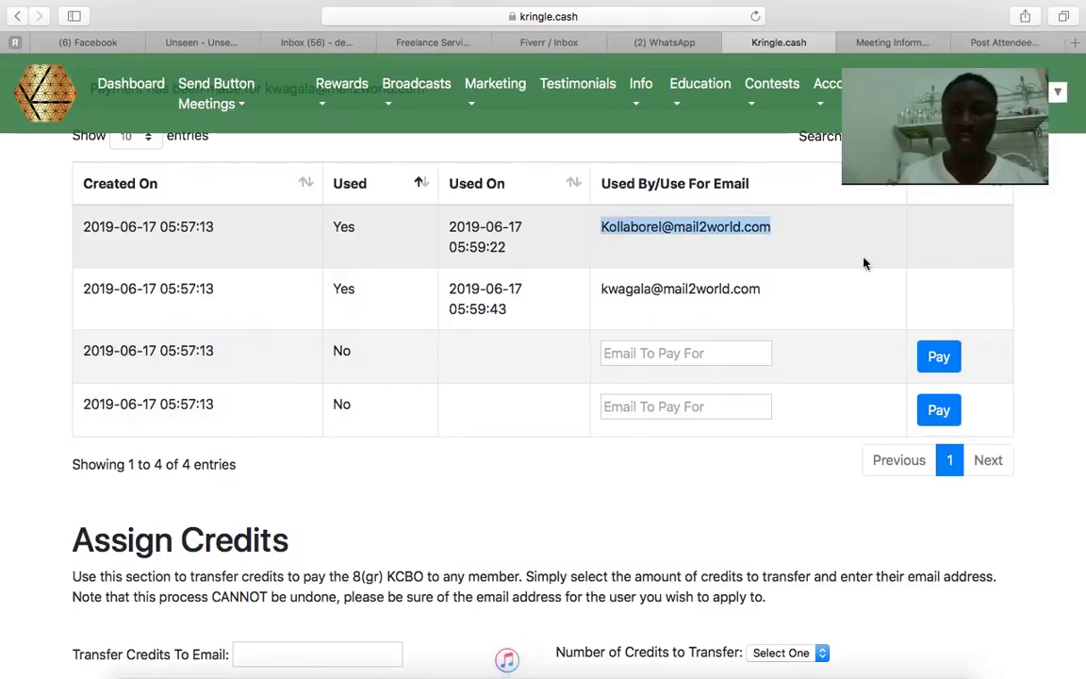
{"action": "scroll", "coordinate": [1060, 200], "scroll_direction": "up", "scroll_amount": 2}
{"action": "scroll", "coordinate": [1060, 201], "scroll_direction": "up", "scroll_amount": 5}
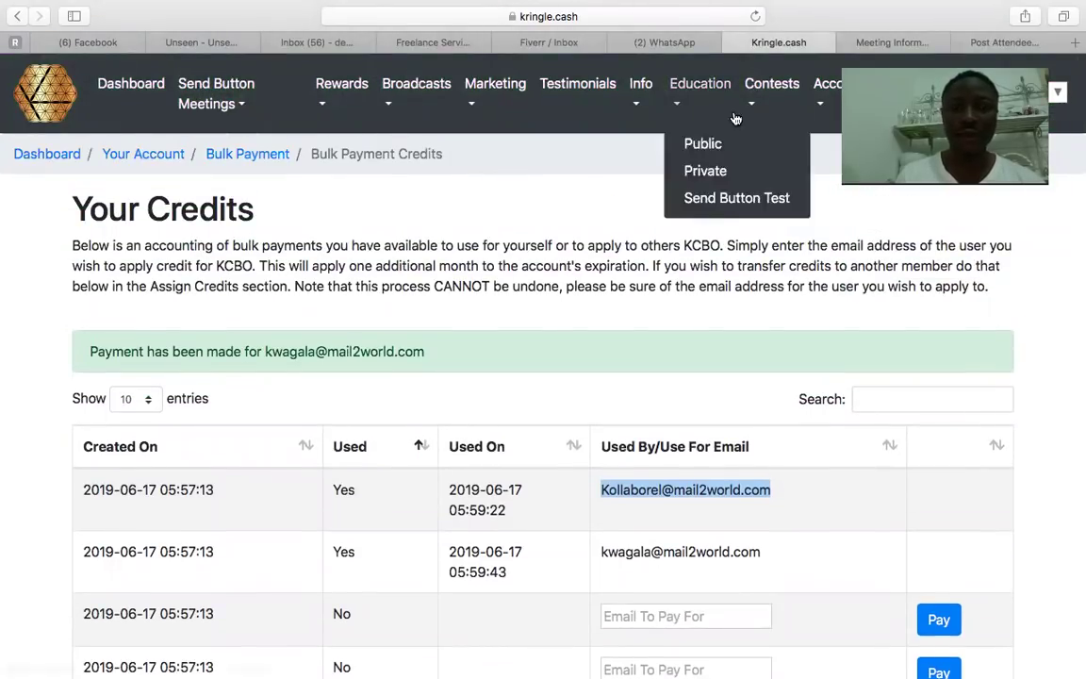
Log out of the account and reload the kringle.cash site.
{"action": "left_click", "coordinate": [828, 91]}
{"action": "left_click", "coordinate": [838, 390]}
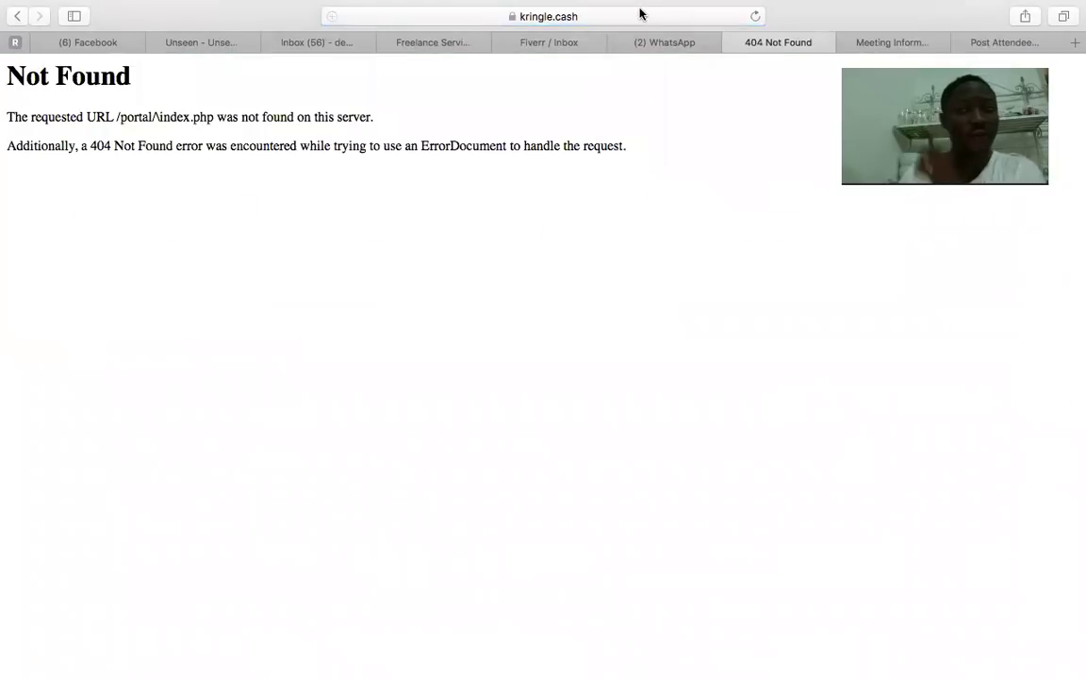
{"action": "left_click", "coordinate": [641, 13]}
{"action": "type", "text": "k"}
{"action": "key", "text": "Return"}
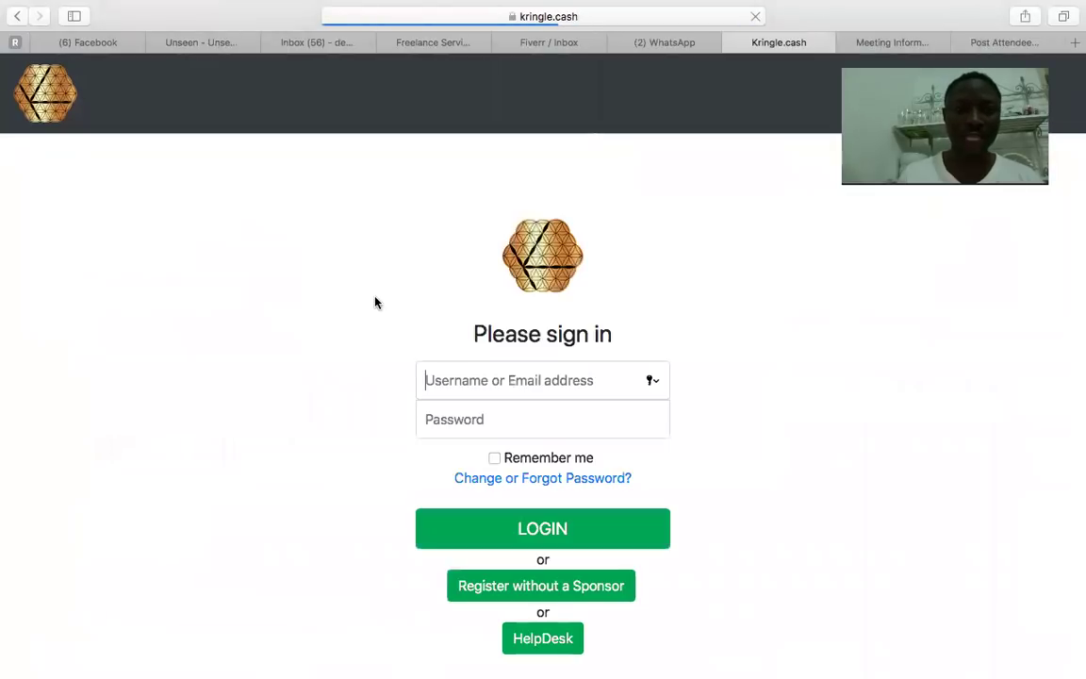
Paste the first member's email into the sign-in Username field.
{"action": "left_click", "coordinate": [482, 380]}
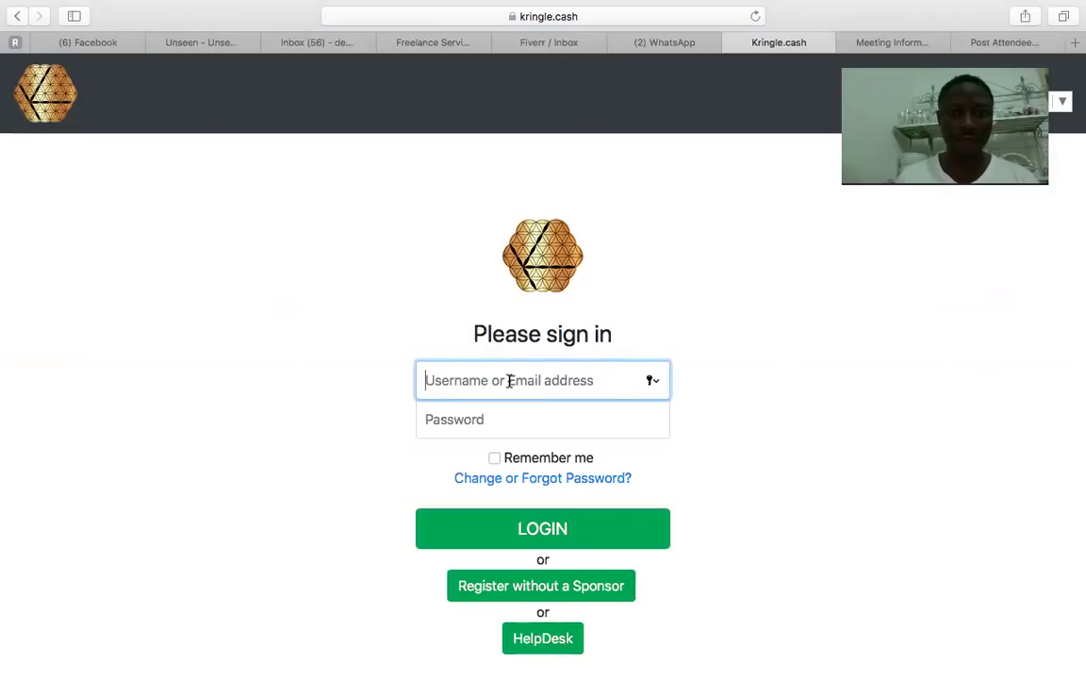
{"action": "key", "text": "super+v"}
{"action": "left_click", "coordinate": [596, 429]}
{"action": "left_click", "coordinate": [673, 42]}
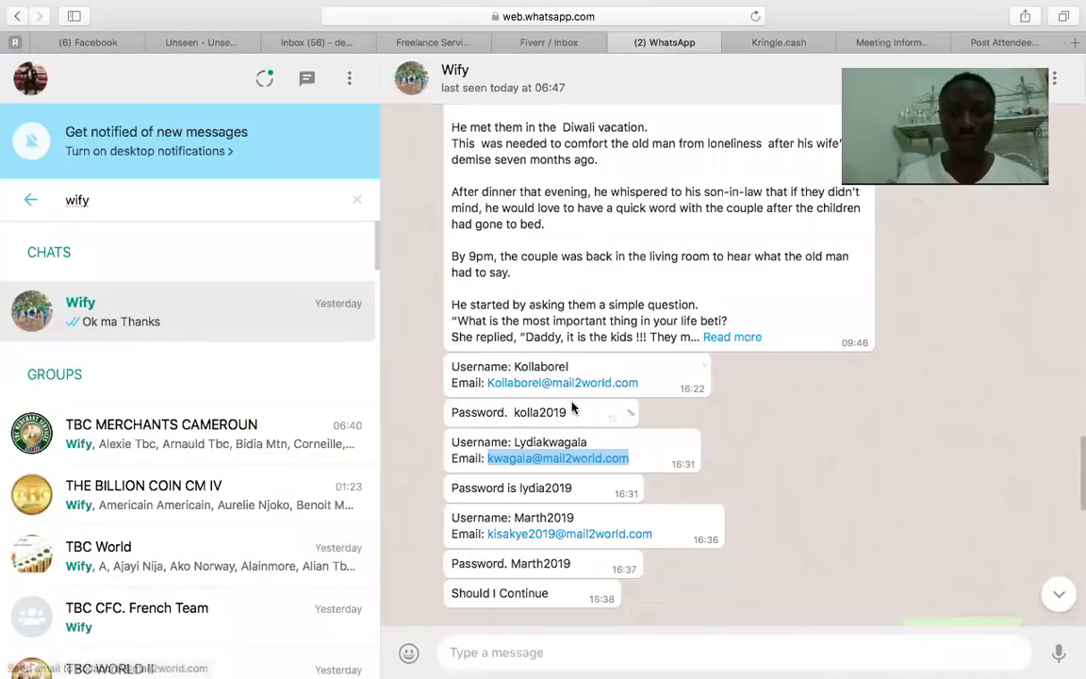
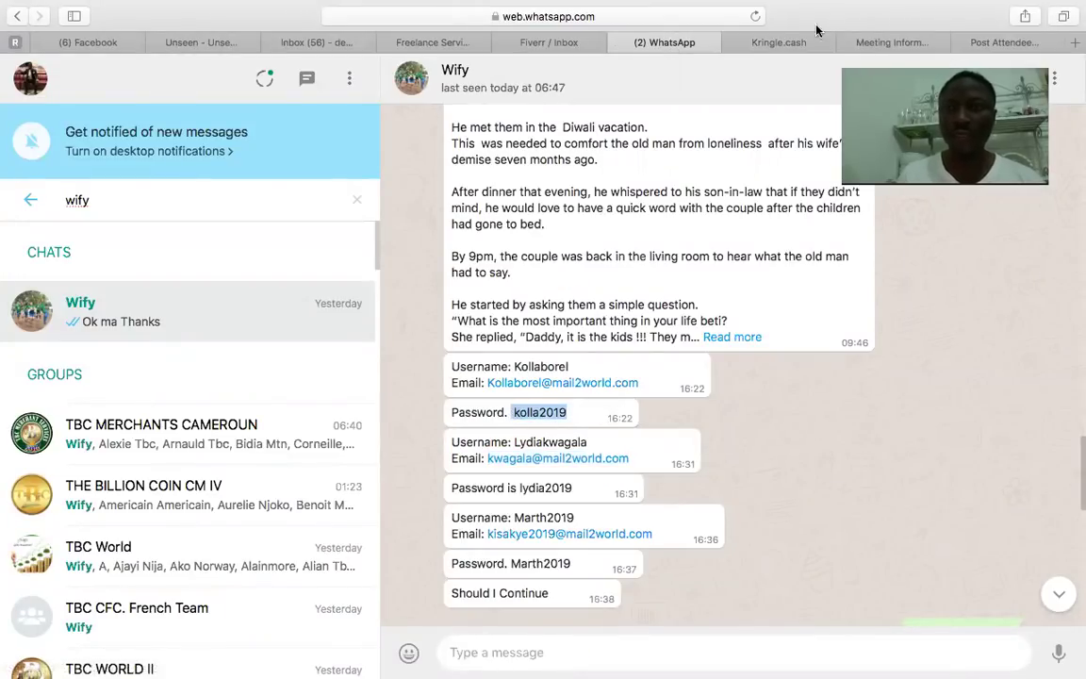
Switch to the Kringle.cash sign-in page, with the copied password ready to paste.
{"action": "left_click", "coordinate": [745, 39]}
Paste the copied password, submit the login, and dismiss the Invalid Credential message.
{"action": "key", "text": "super+v"}
{"action": "left_click", "coordinate": [611, 523]}
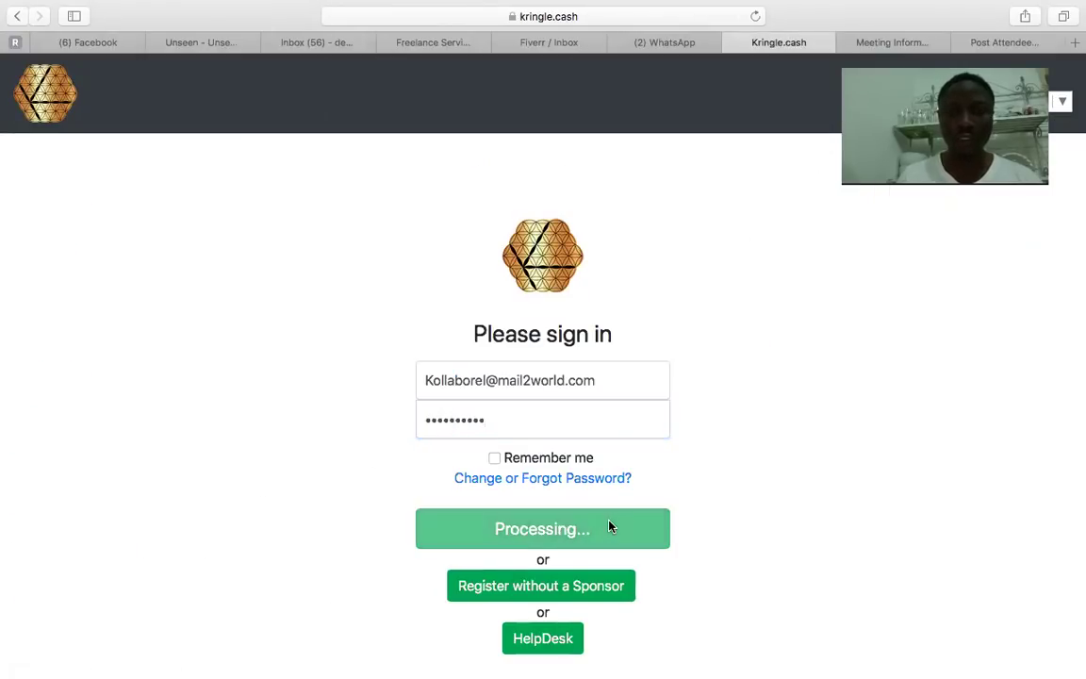
{"action": "left_click", "coordinate": [689, 367]}
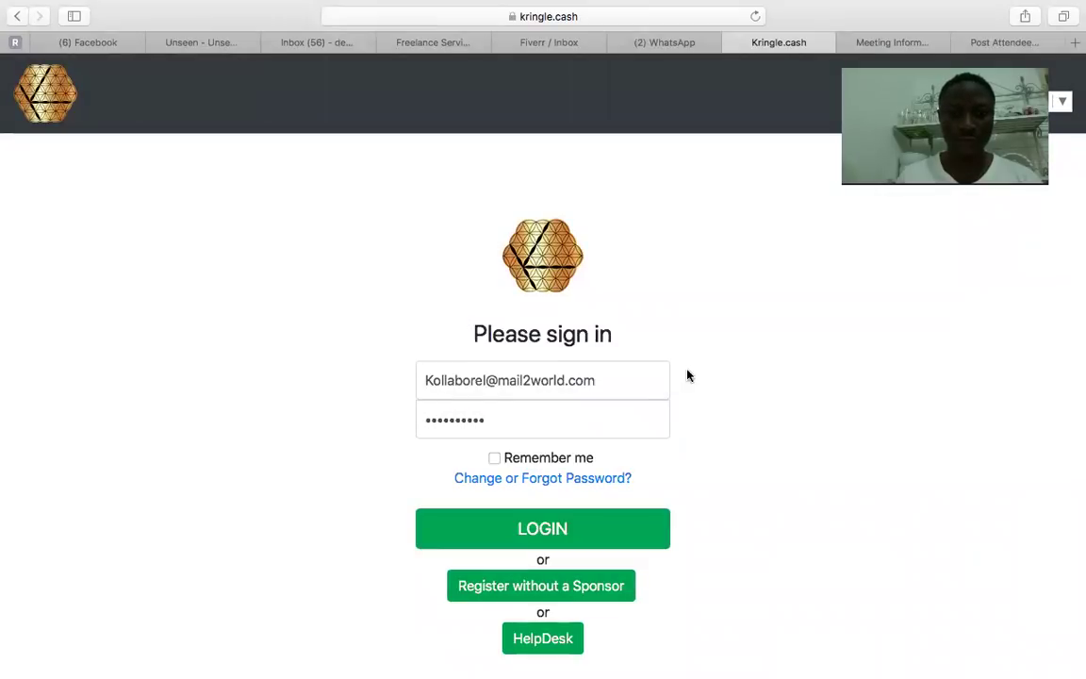
Clear the rejected password from the Password field and return to the WhatsApp credentials chat.
{"action": "double_click", "coordinate": [521, 425]}
{"action": "key", "text": "BackSpace"}
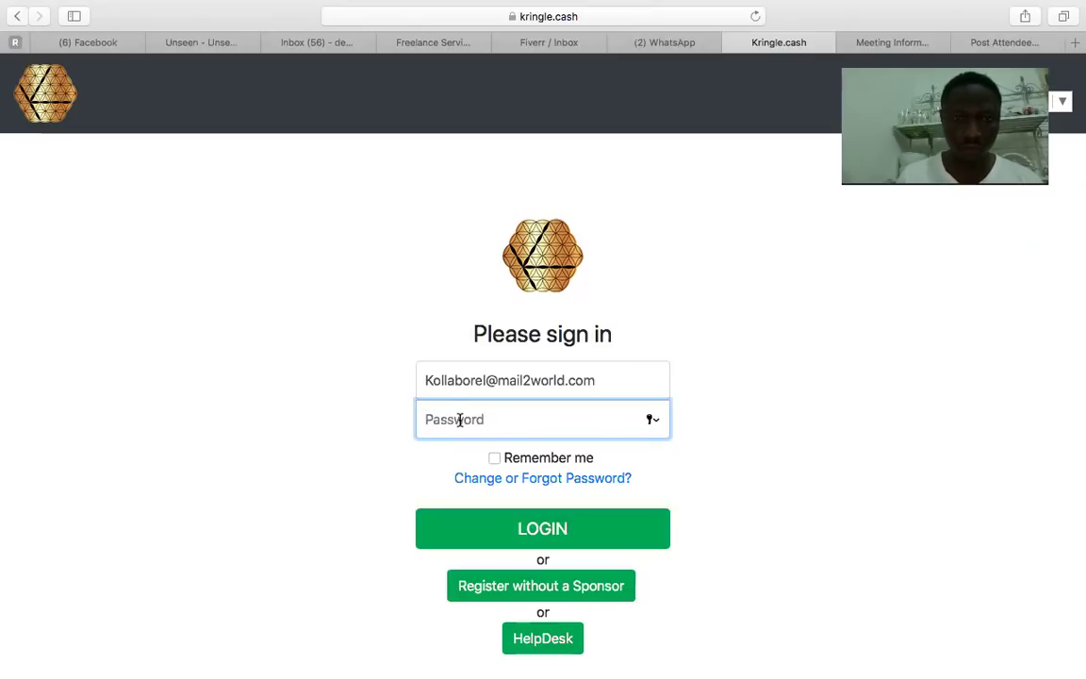
{"action": "left_click", "coordinate": [667, 44]}
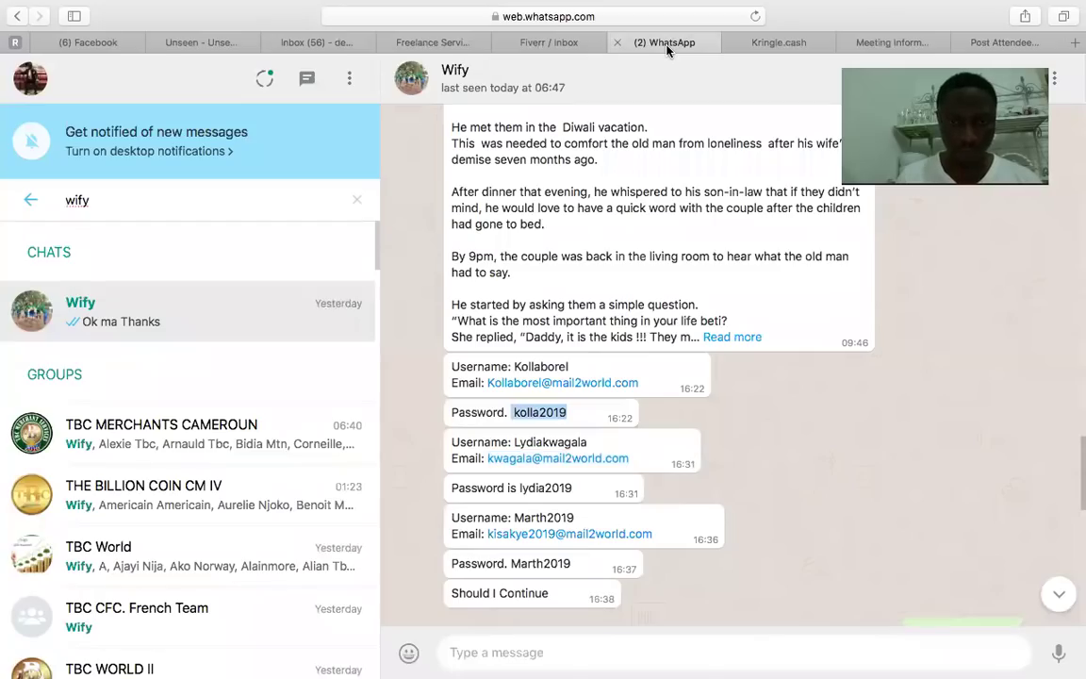
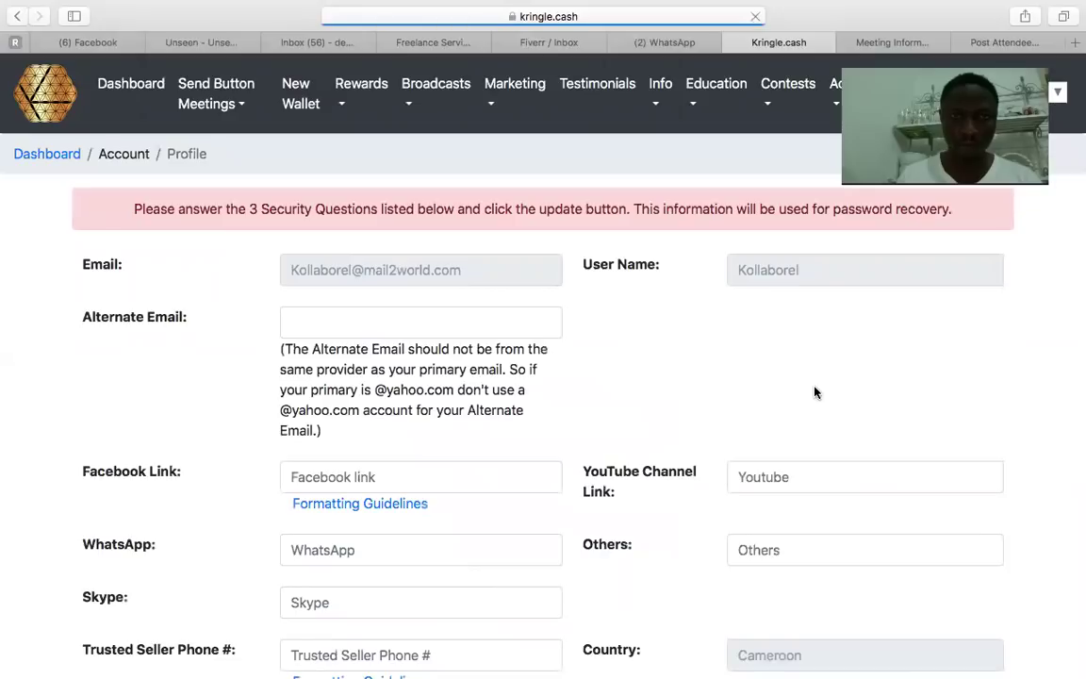
Use the Account menu to reach Your Account, showing PAID status expiring 2019-07-23.
{"action": "left_click", "coordinate": [853, 95]}
{"action": "left_click", "coordinate": [853, 94]}
{"action": "left_click", "coordinate": [788, 94]}
{"action": "left_click", "coordinate": [830, 104]}
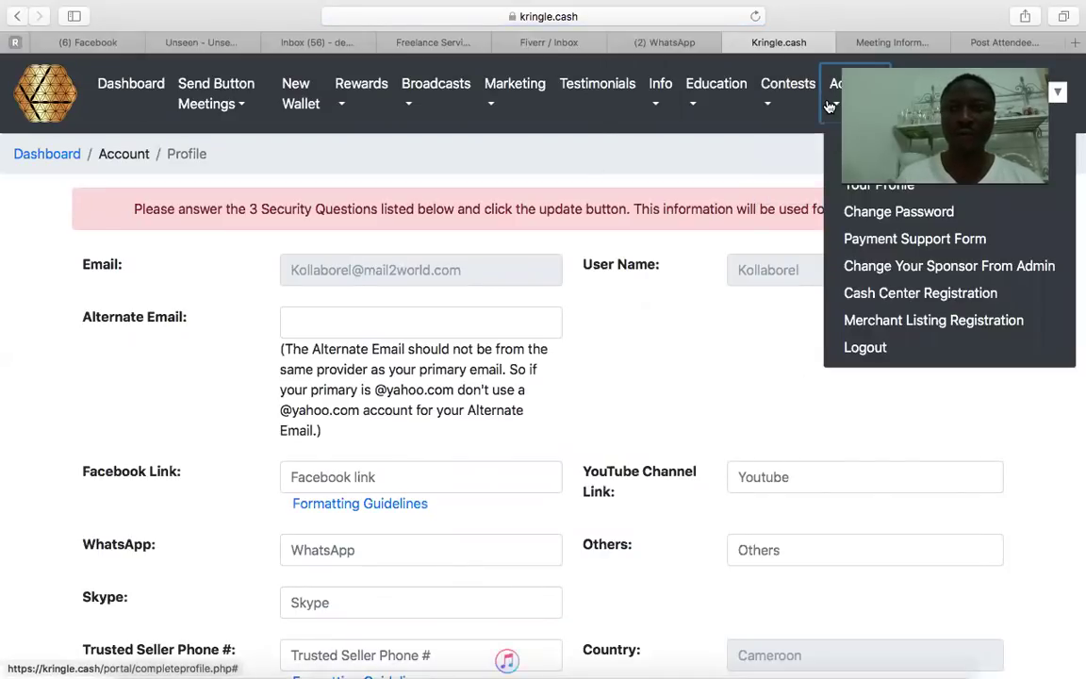
{"action": "left_click", "coordinate": [877, 157]}
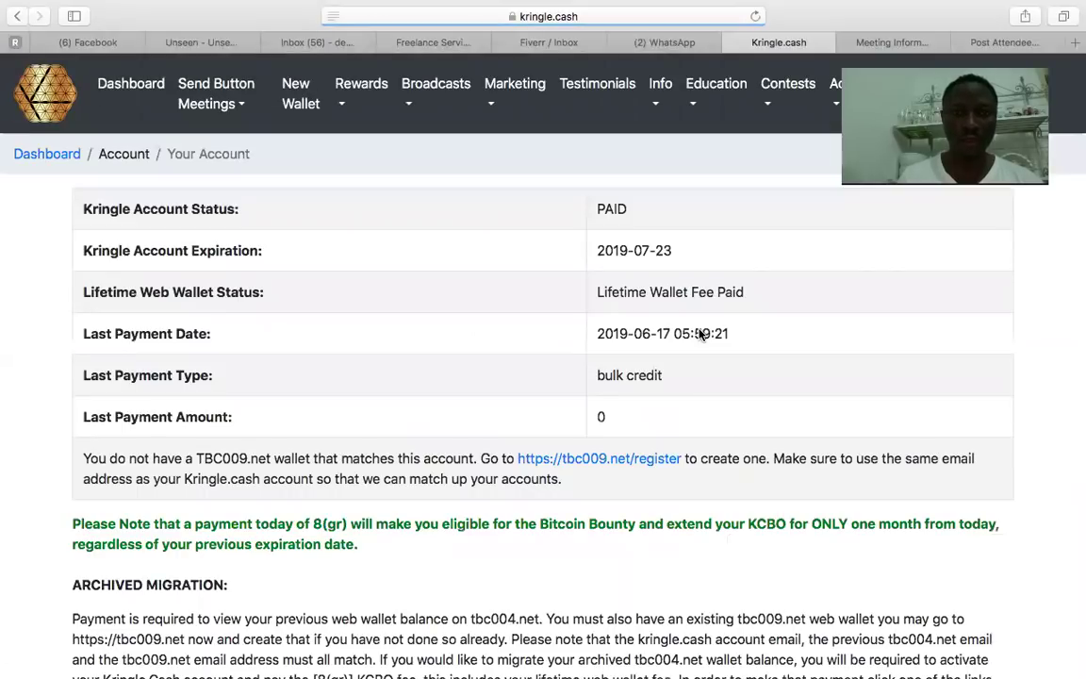